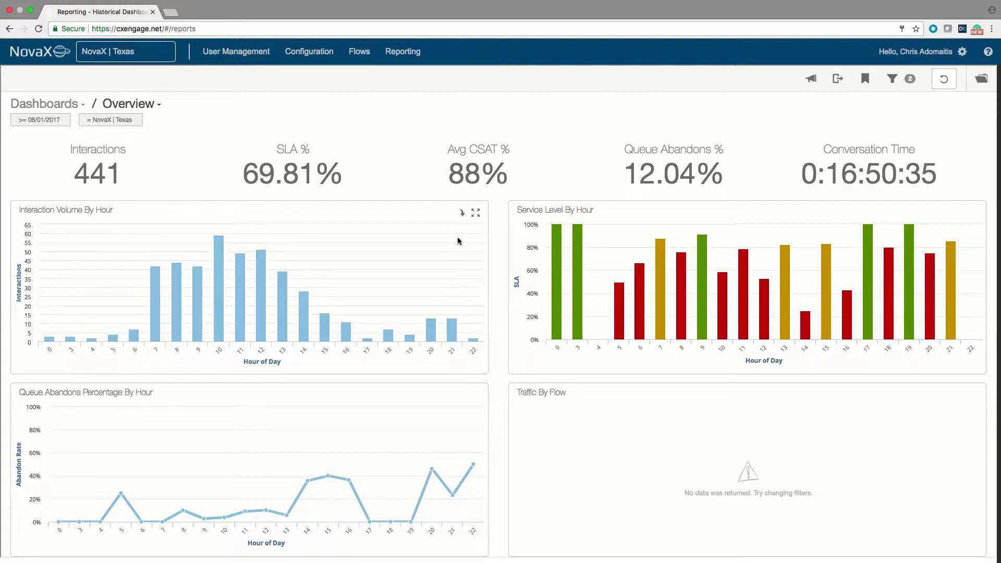
From the Reporting menu, list the Overview, Agents, Queues and Interactions historical dashboards.
left_click(403, 52)
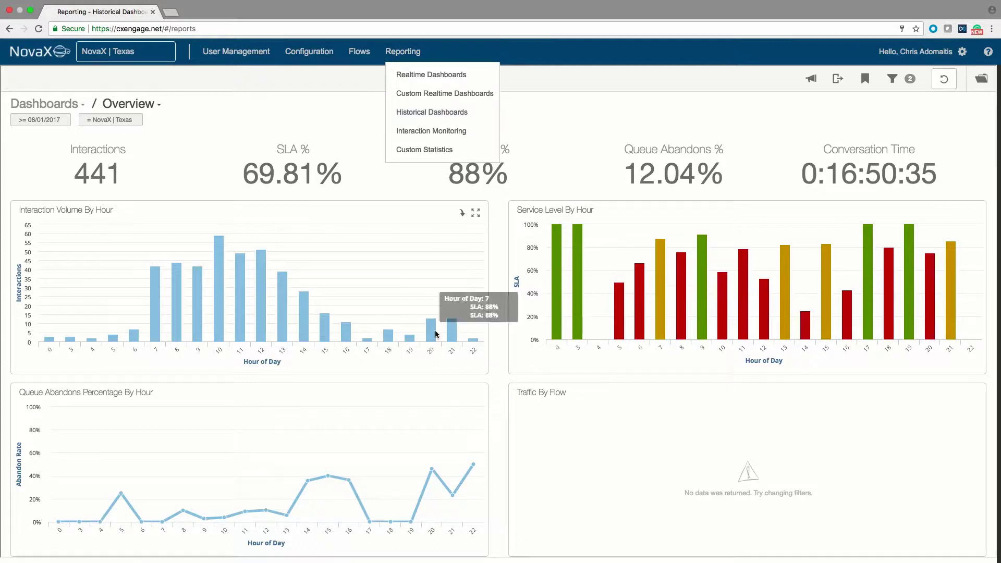
mouse_move(397, 54)
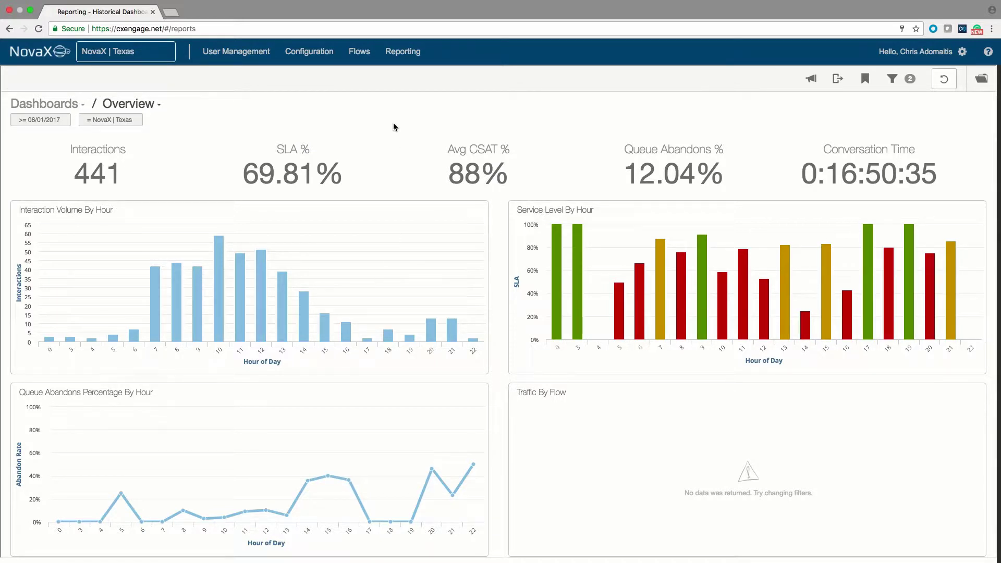
left_click(146, 105)
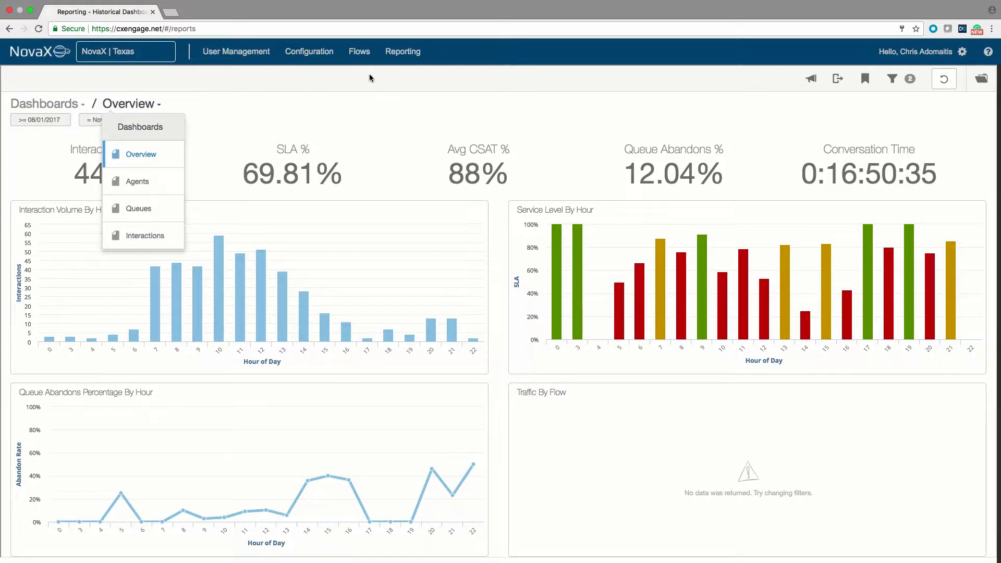
left_click(659, 113)
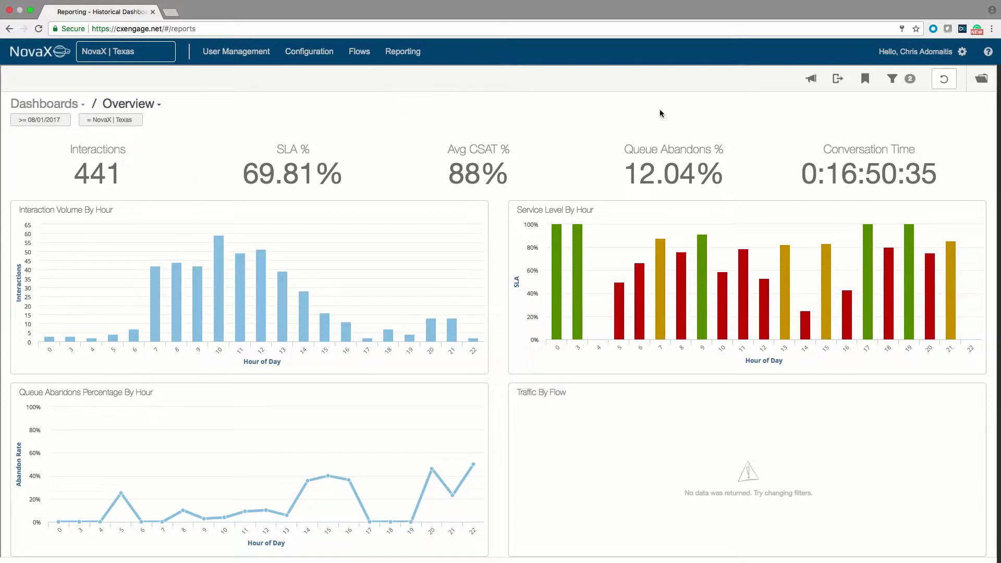
left_click(982, 79)
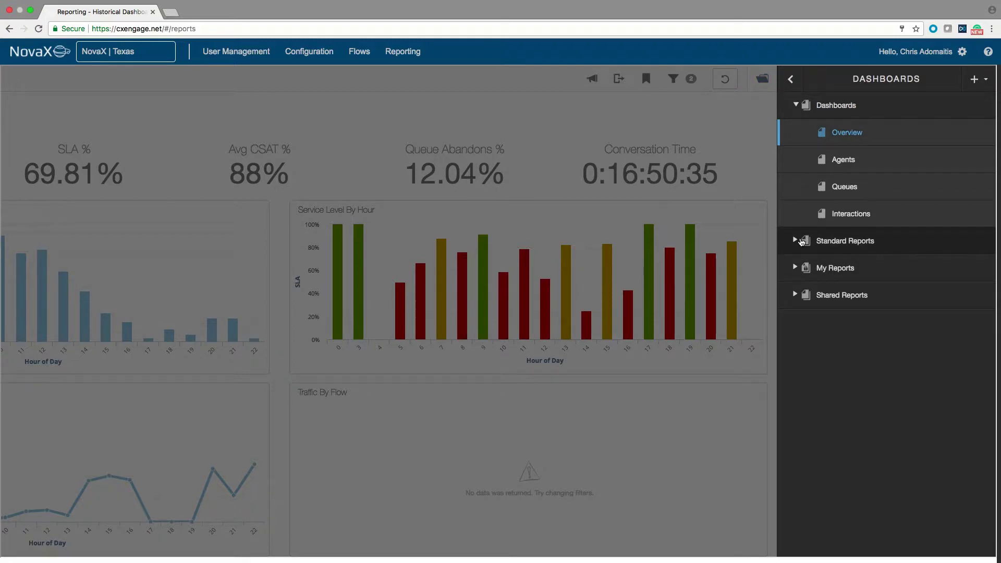
left_click(839, 241)
scroll(850, 272, "down", 2)
scroll(850, 272, "down", 12)
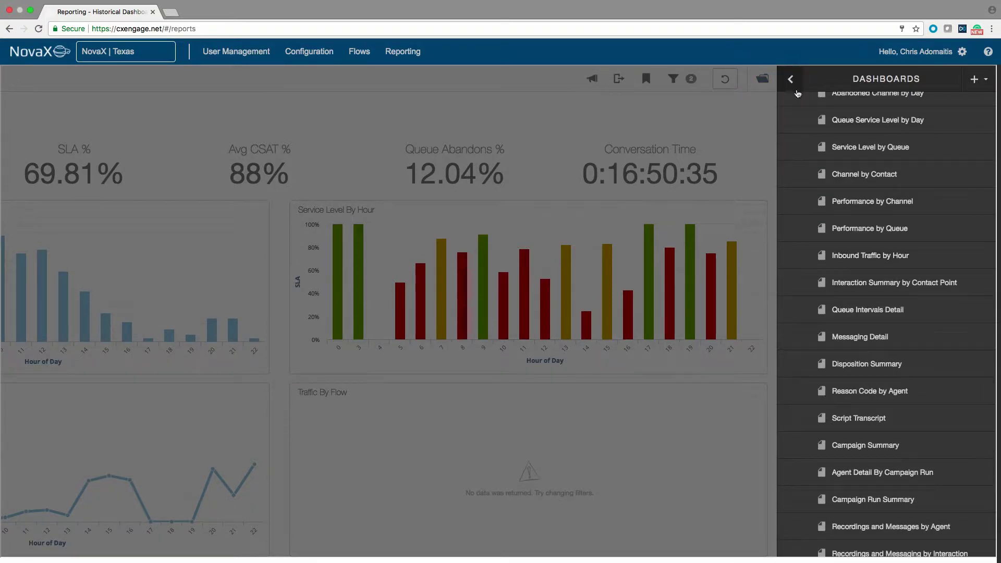
left_click(791, 78)
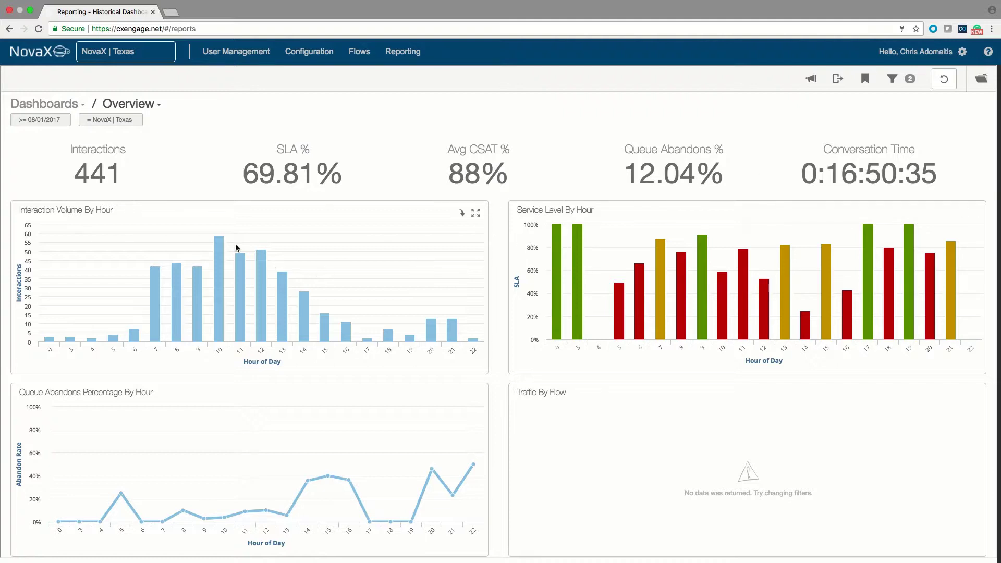
Open the Dashlet Actions menu on the Interaction Volume By Hour chart.
mouse_move(223, 287)
left_click(462, 214)
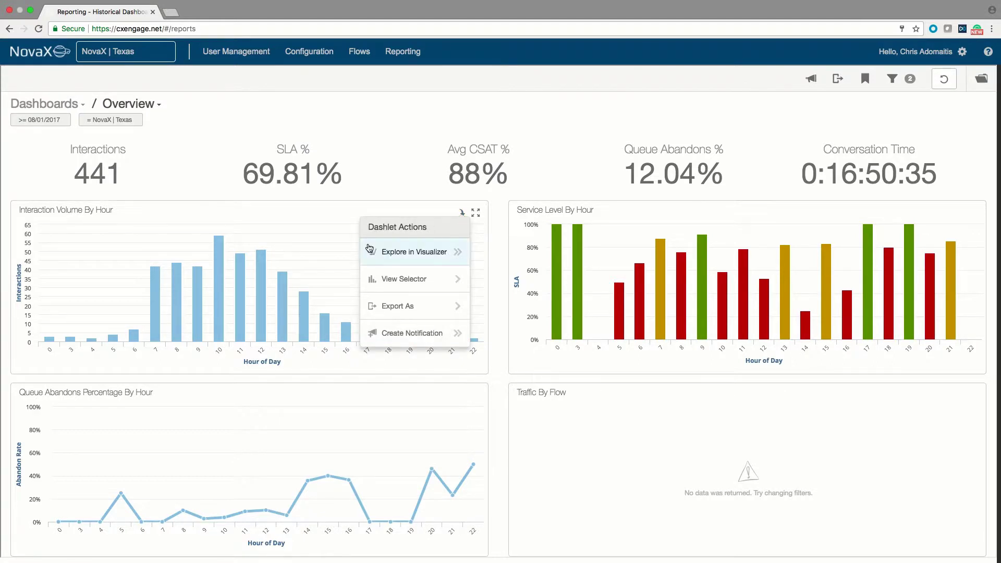
mouse_move(396, 309)
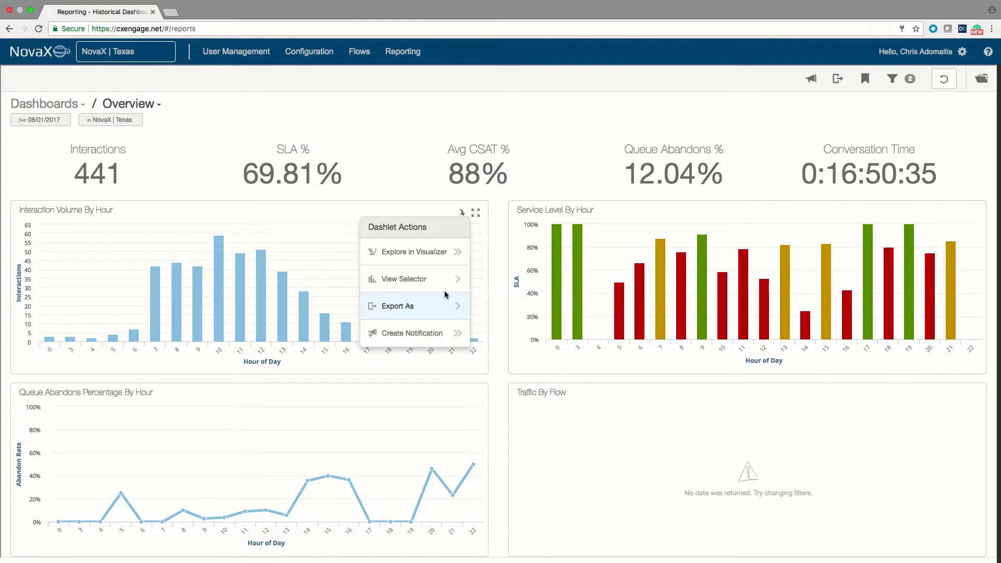
mouse_move(433, 282)
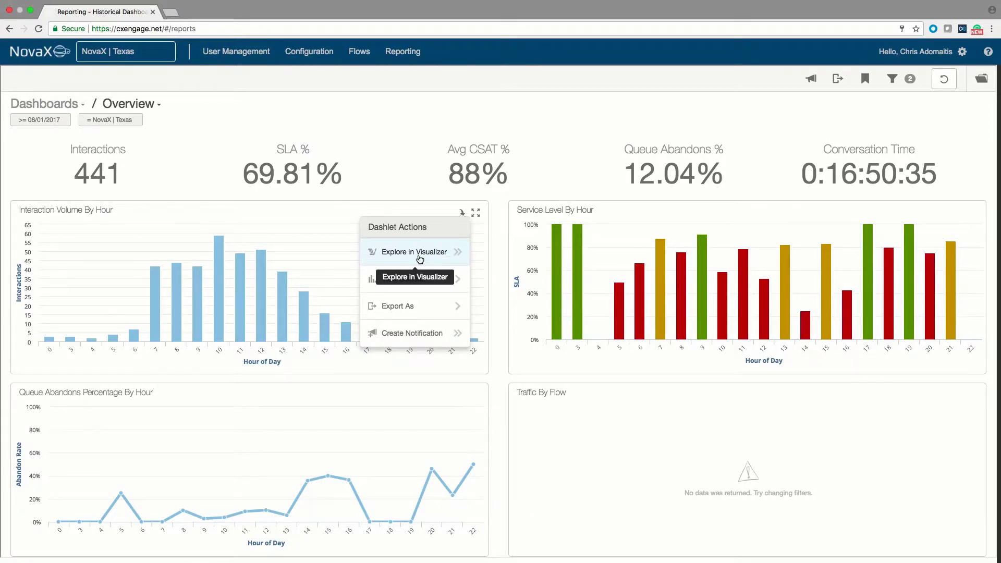
Explore Interaction Volume By Hour in the visualizer and drag Hour of Day off the Category shelf.
left_click(419, 256)
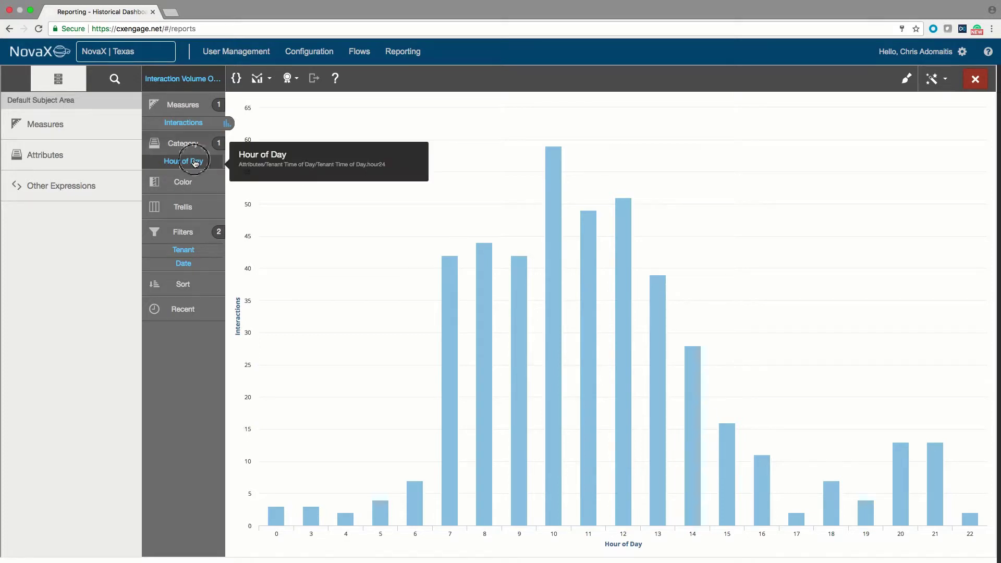
mouse_move(190, 161)
left_mouse_down()
mouse_move(92, 150)
mouse_move(197, 159)
left_mouse_up()
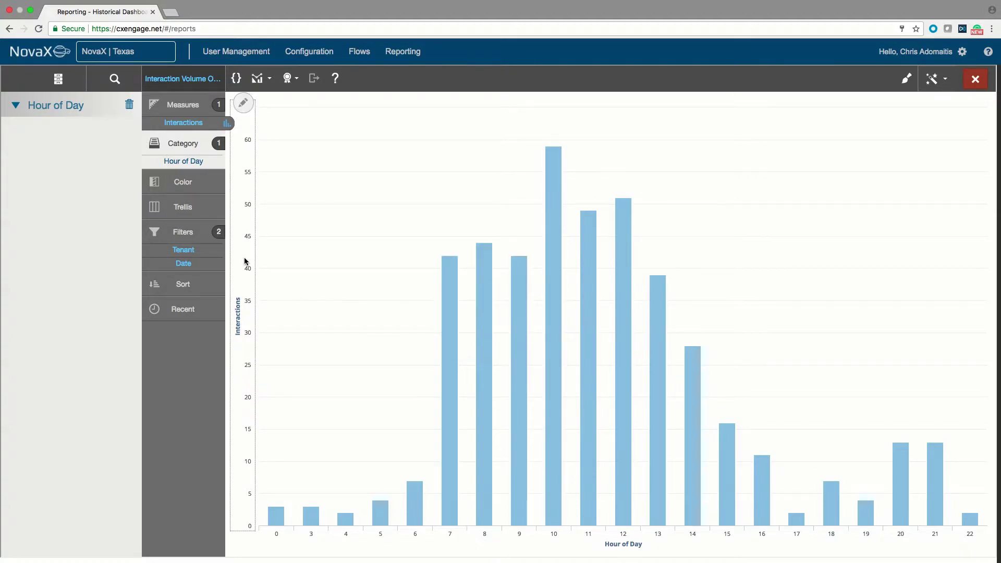
left_click(201, 166)
left_click_drag(201, 166, 101, 134)
Put quarter_hour_segment_24 from Attributes > Tenant Time of Day on the Category shelf.
left_click(70, 81)
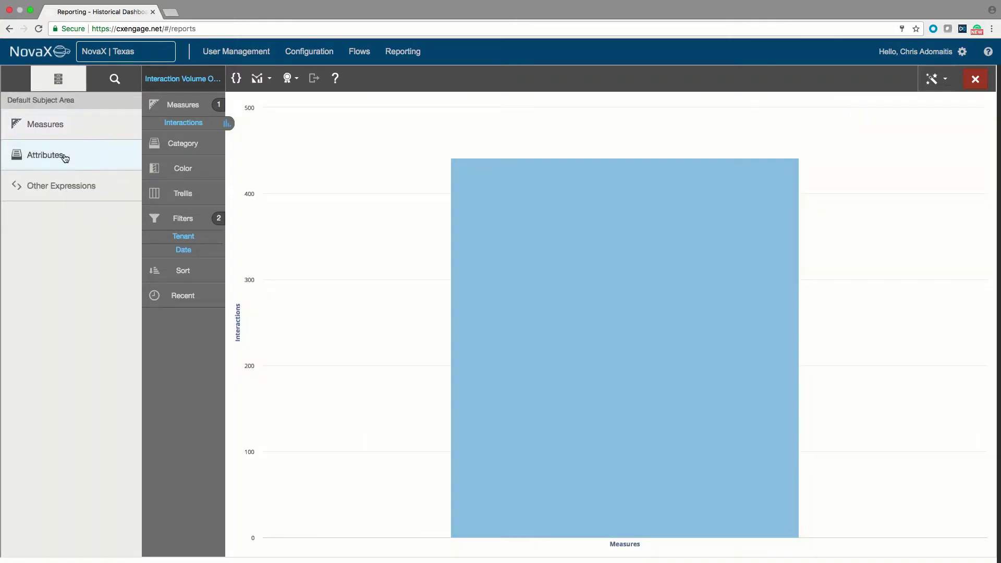
left_click(64, 157)
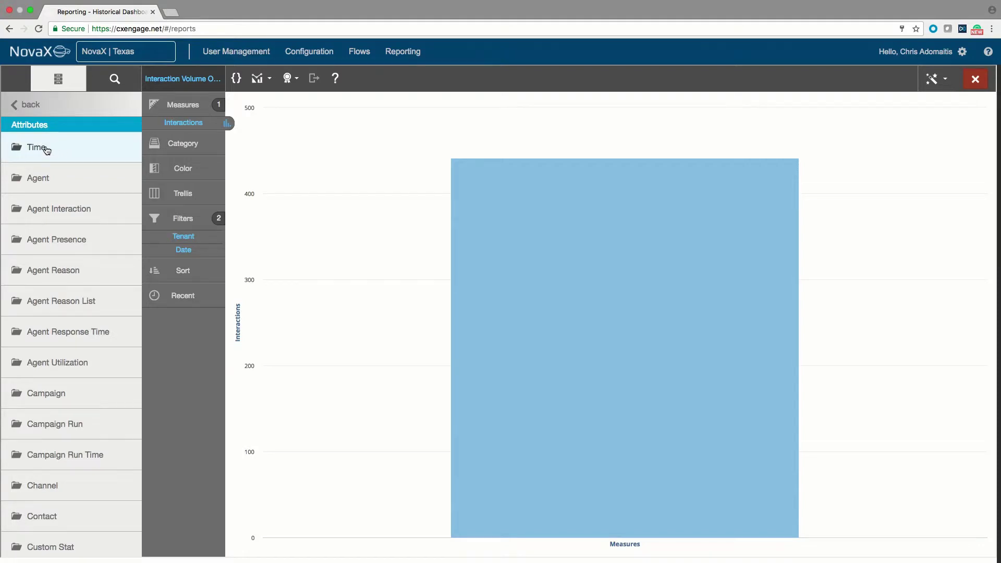
scroll(47, 150, "down", 15)
left_click(73, 479)
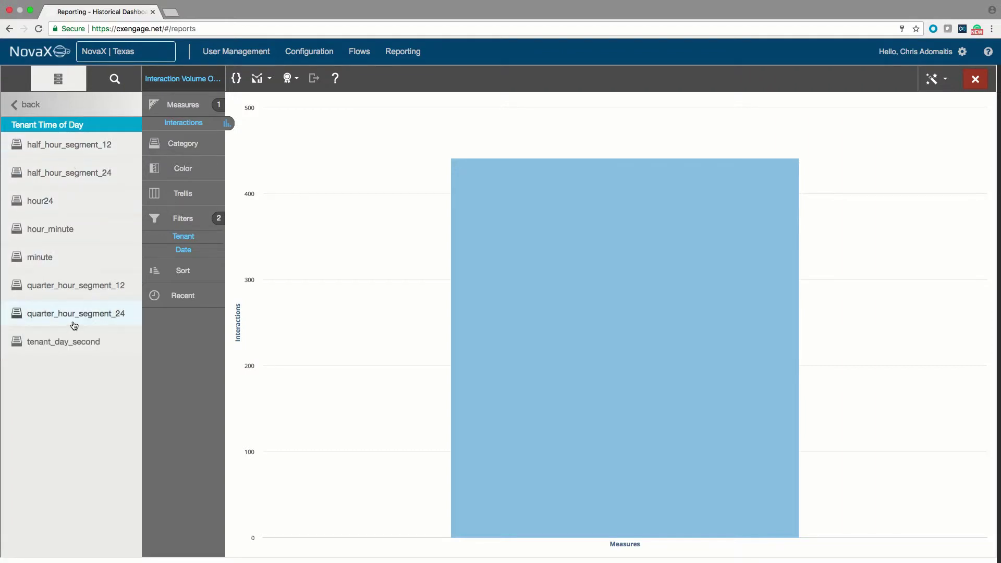
left_click_drag(77, 319, 180, 146)
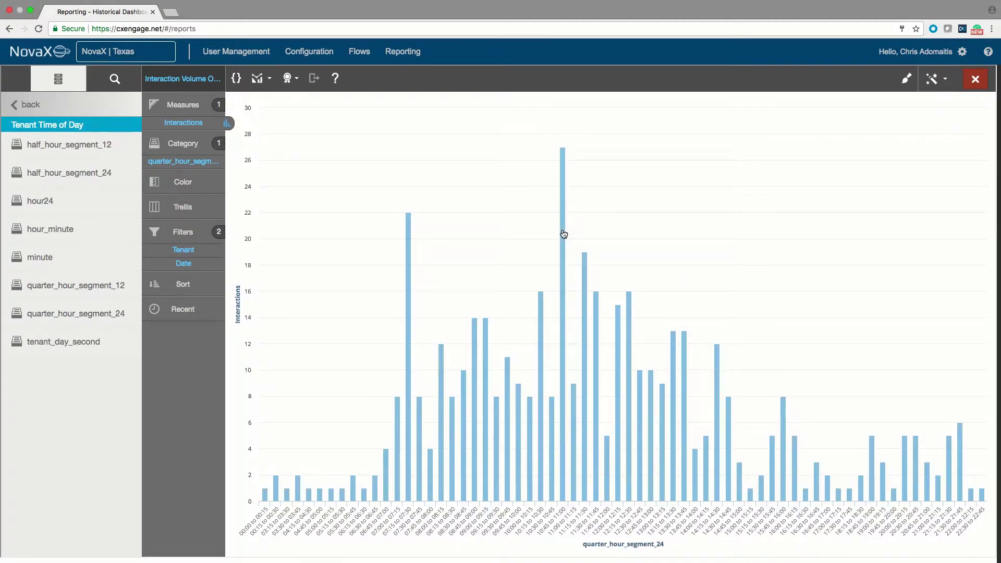
mouse_move(565, 257)
Add Abandons from Other Expressions as a second measure beside Interactions.
left_click(29, 111)
left_click(30, 111)
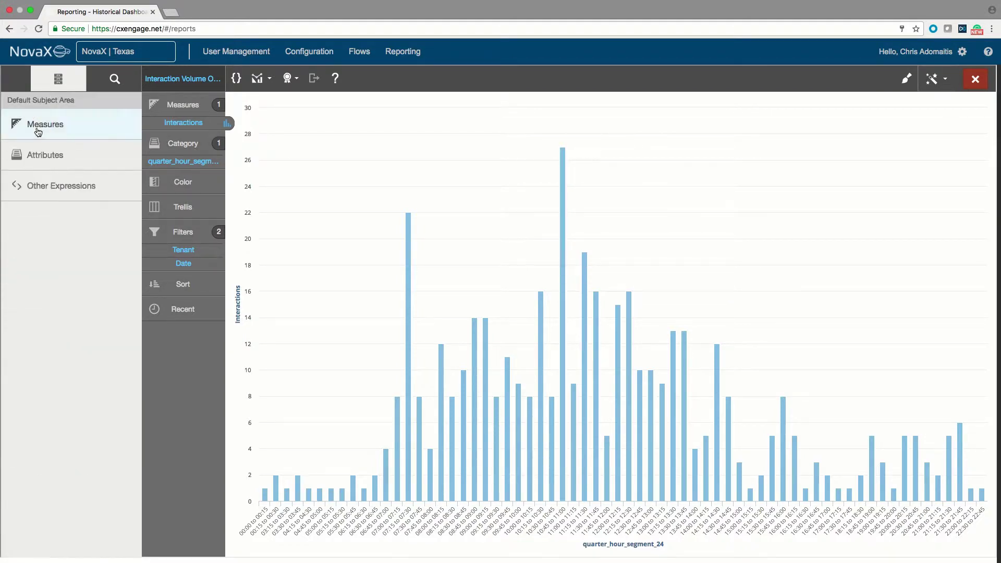
left_click(35, 125)
left_click(27, 106)
left_click(54, 186)
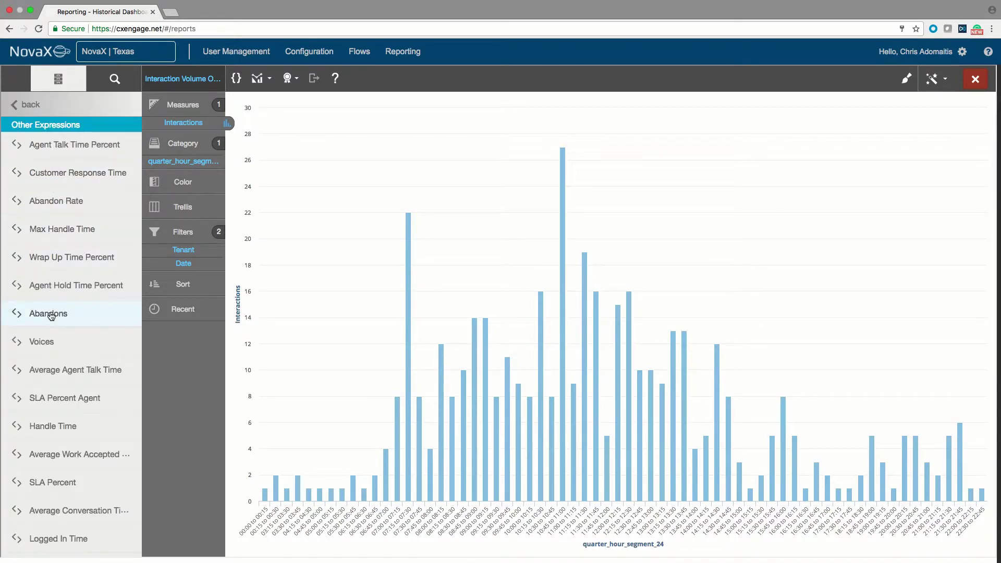
left_click_drag(51, 317, 196, 126)
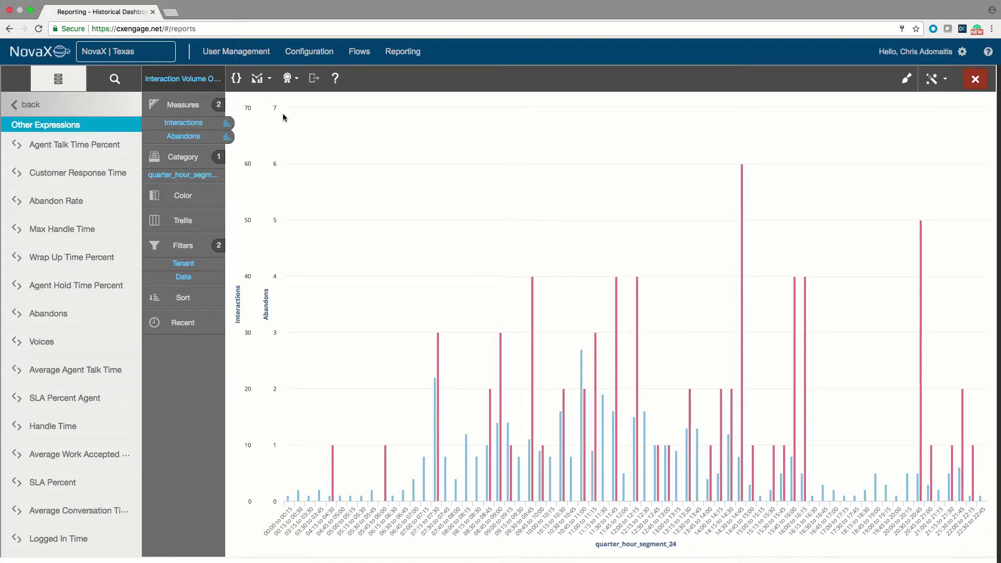
Merge both measures onto a single left axis with Merge All Axis on Left.
mouse_move(279, 108)
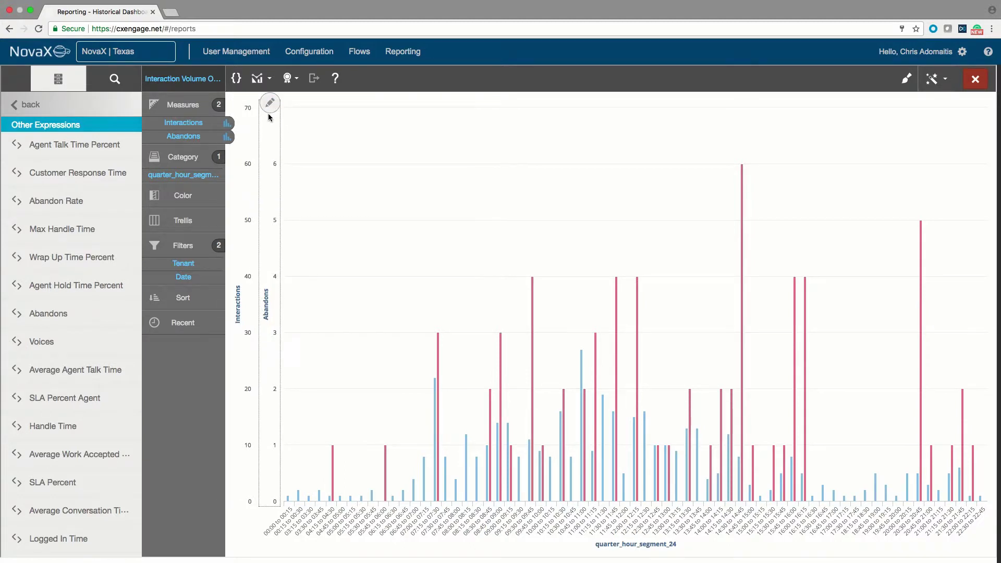
left_click(270, 103)
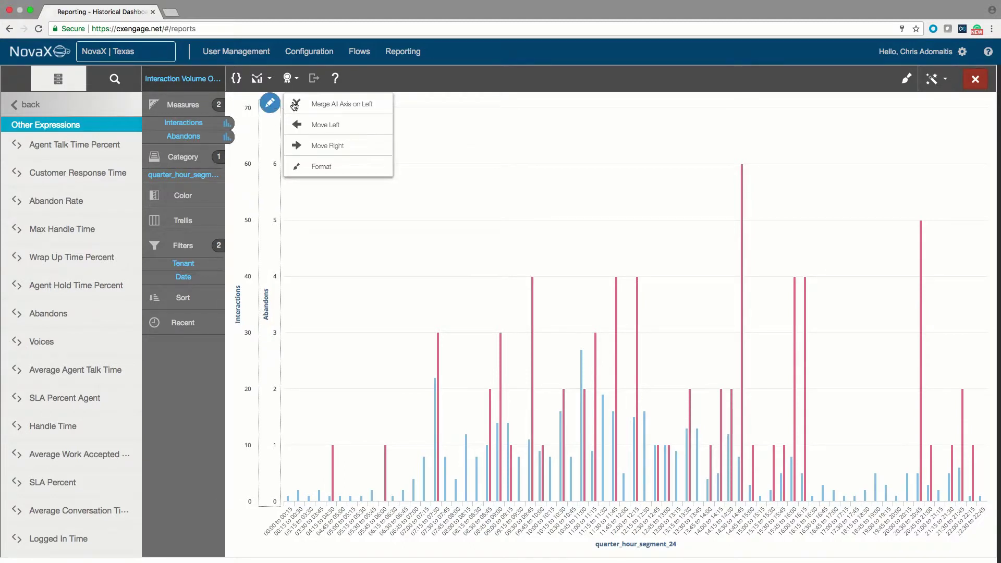
left_click(330, 105)
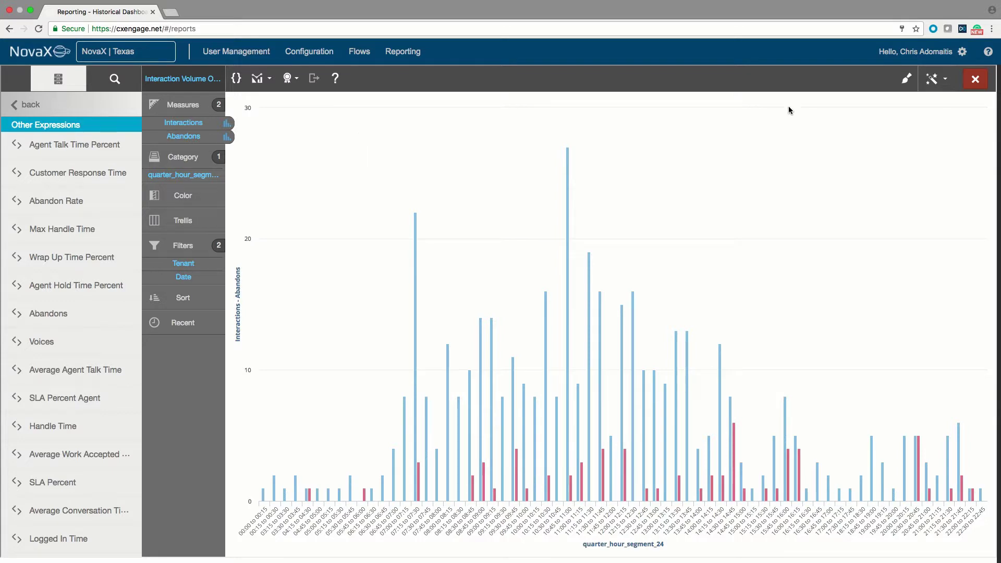
Open Chart Formatting and close it with Done.
left_click(904, 81)
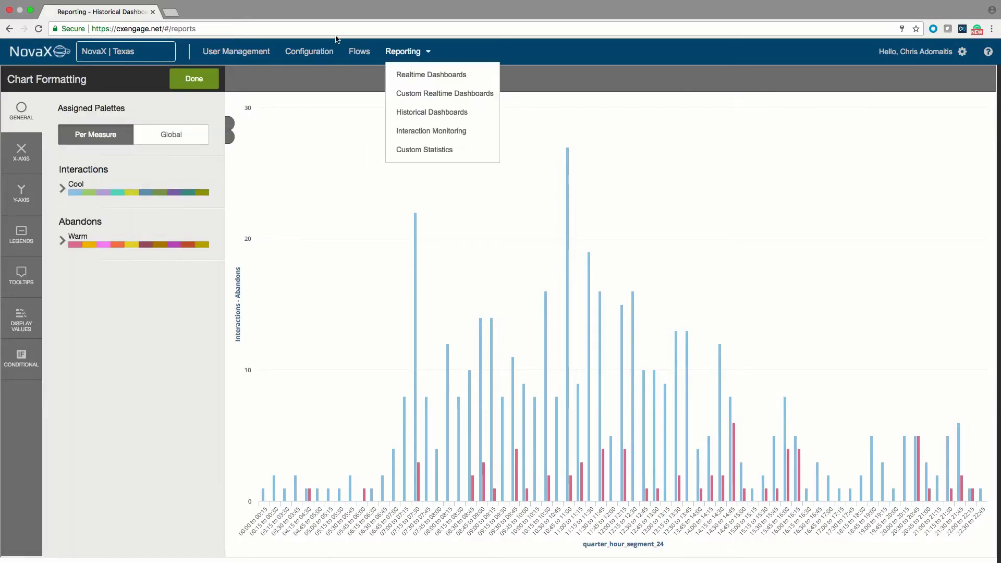
left_click(126, 189)
left_click(191, 83)
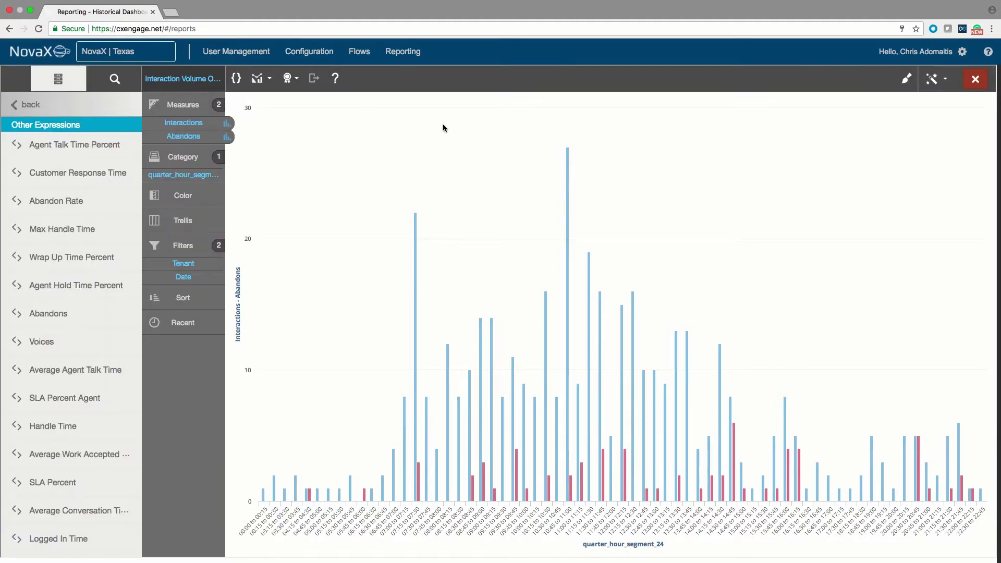
Change the chart type to areaspline, then to a table of Interactions and Abandons.
left_click(934, 78)
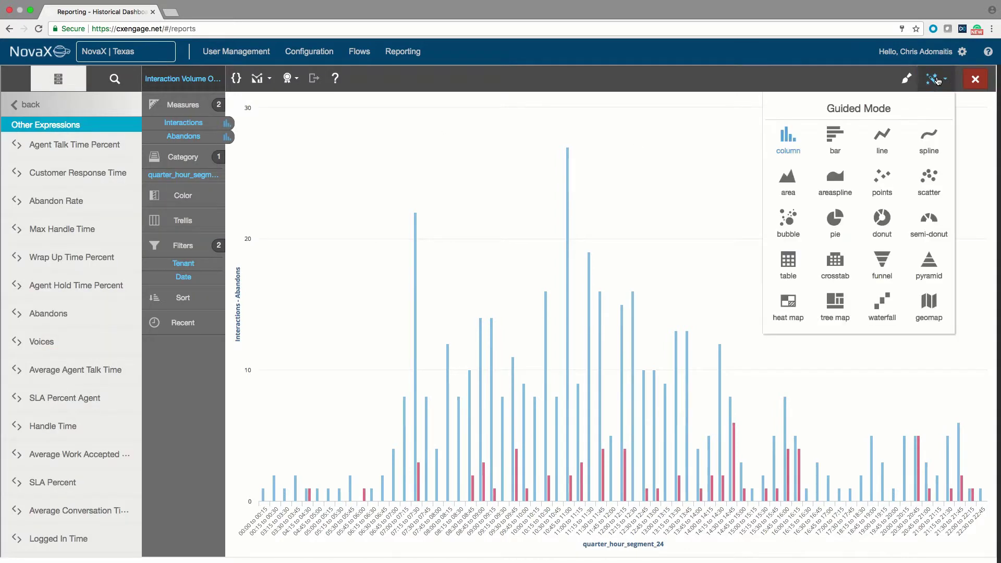
left_click(834, 180)
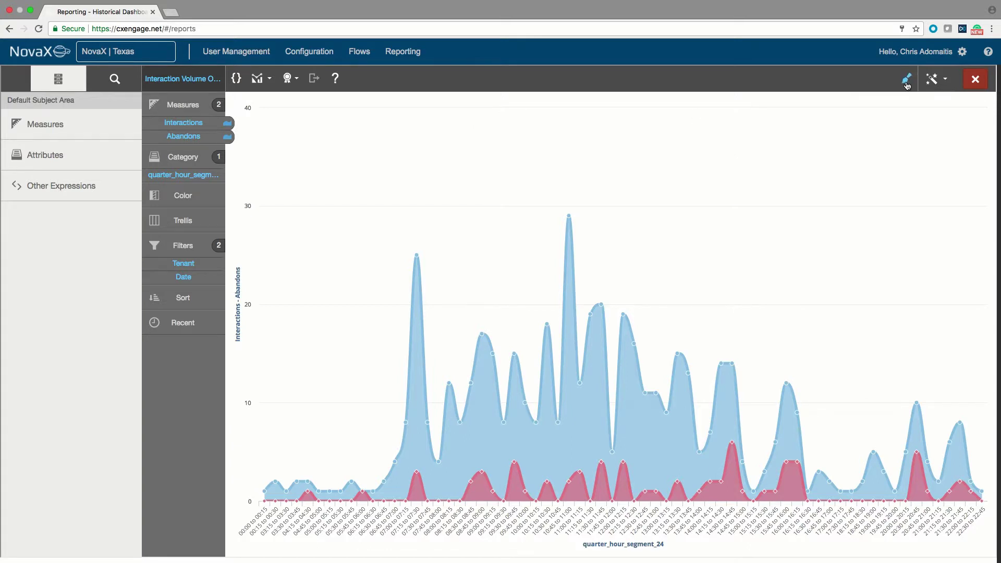
left_click(939, 86)
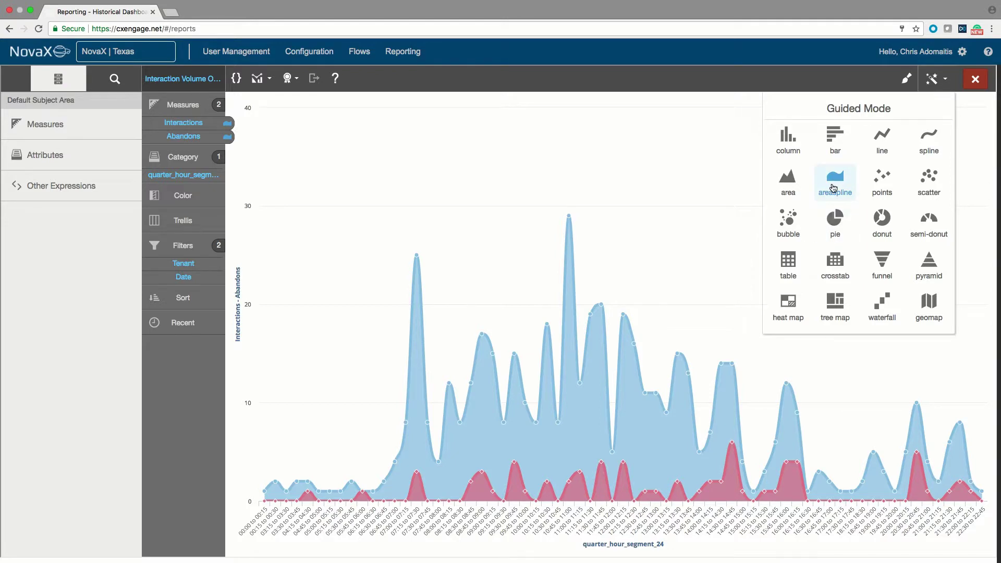
left_click(787, 267)
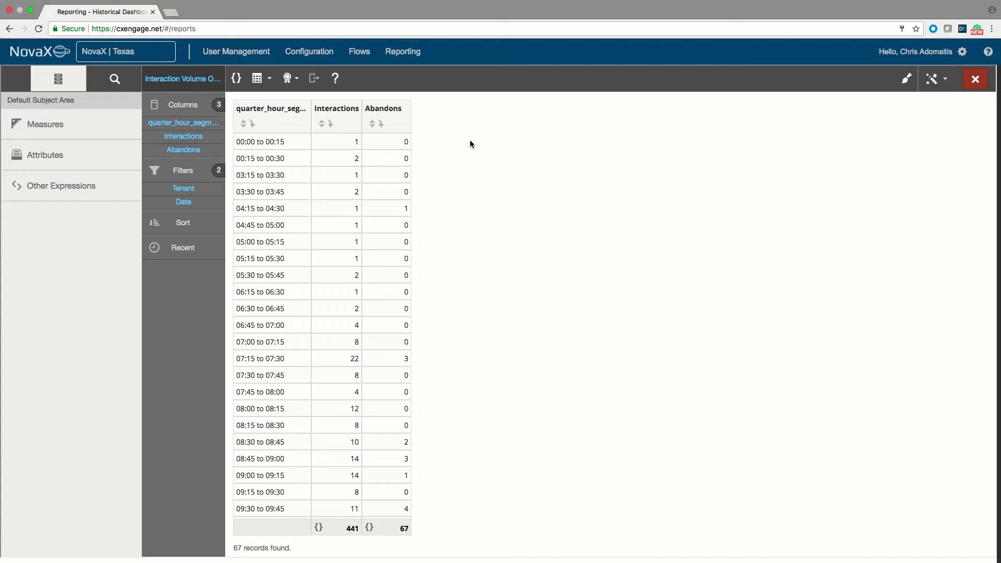
Add Time > Date and Queue > queue_name as table columns.
left_click(61, 158)
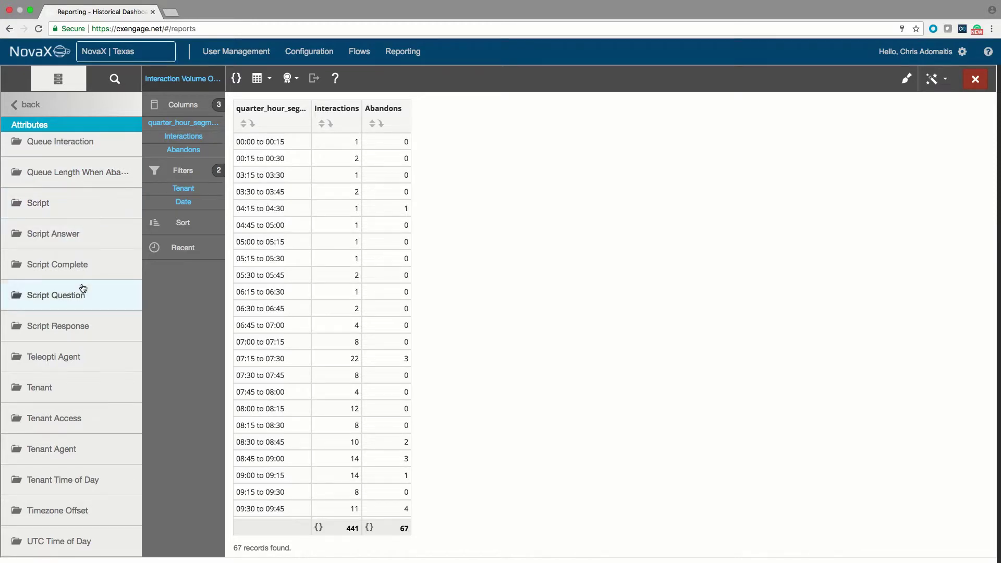
scroll(73, 234, "up", 10)
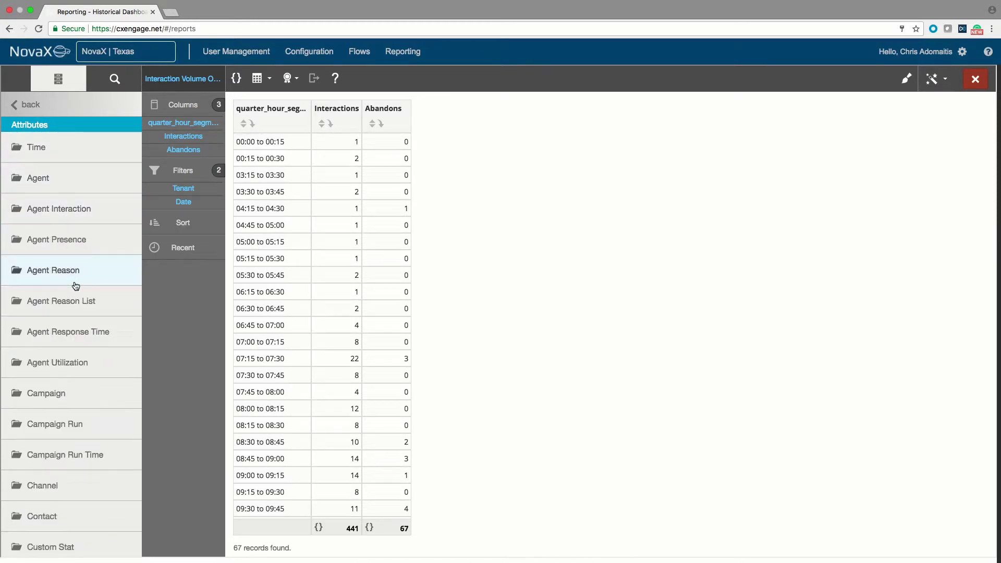
left_click(41, 156)
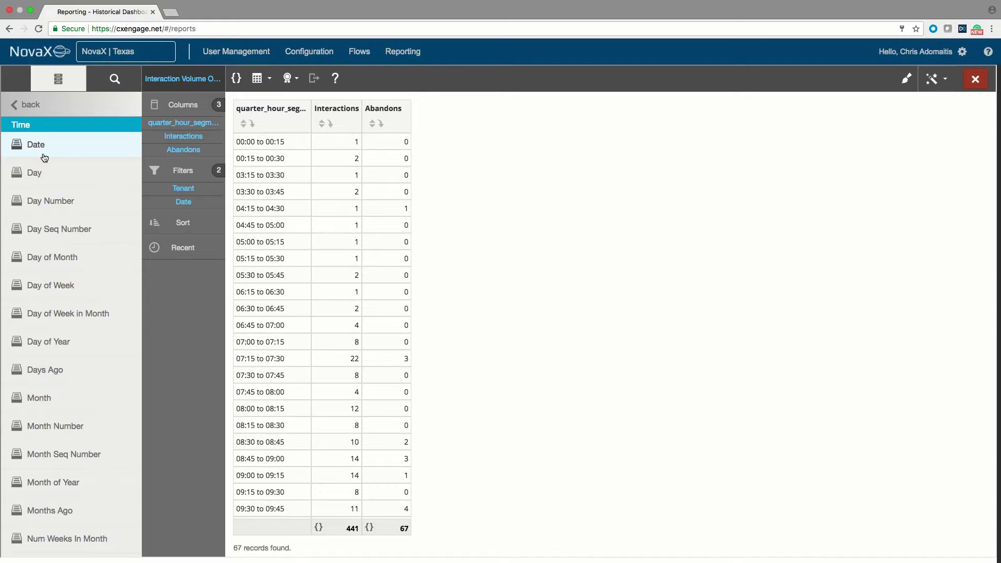
left_click_drag(40, 150, 160, 123)
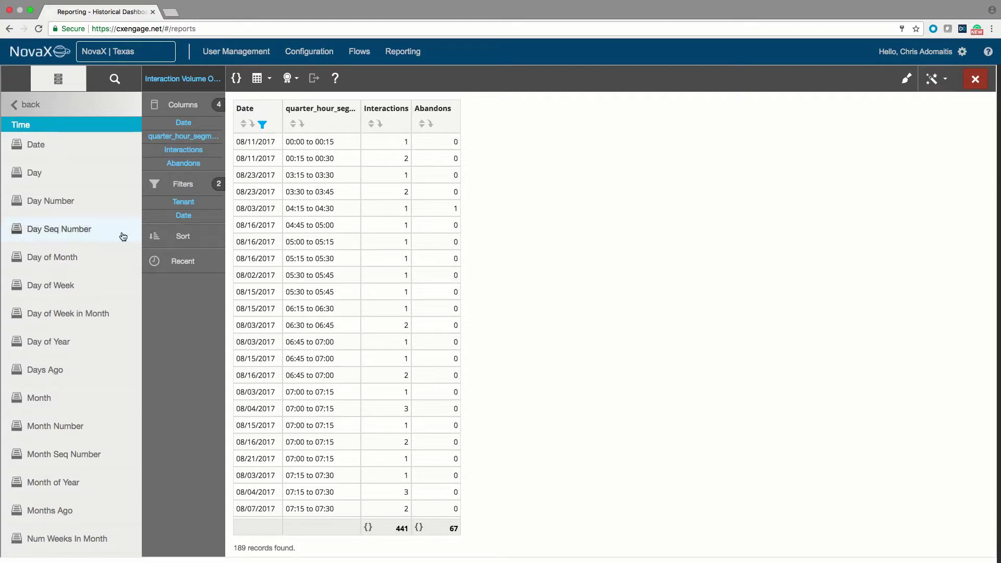
left_click(31, 105)
scroll(49, 219, "down", 10)
left_click(50, 290)
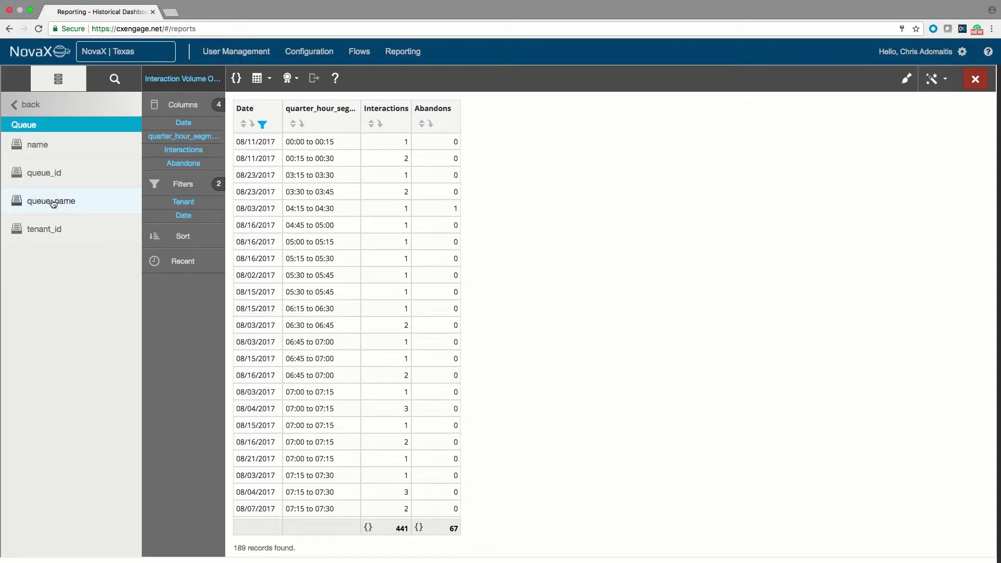
left_click_drag(53, 203, 177, 124)
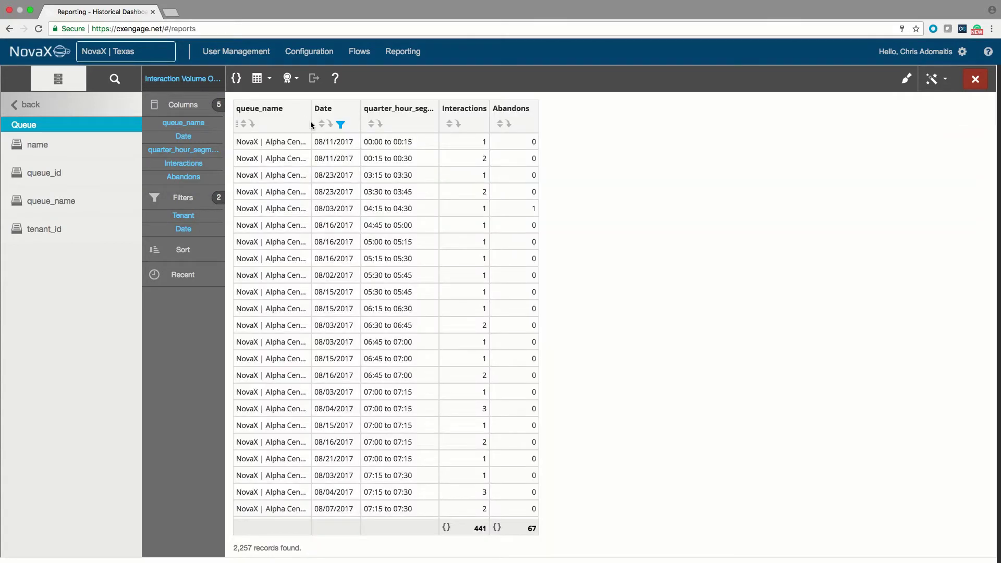
Widen the queue_name column and break the table rows by Date.
left_click_drag(310, 126, 485, 113)
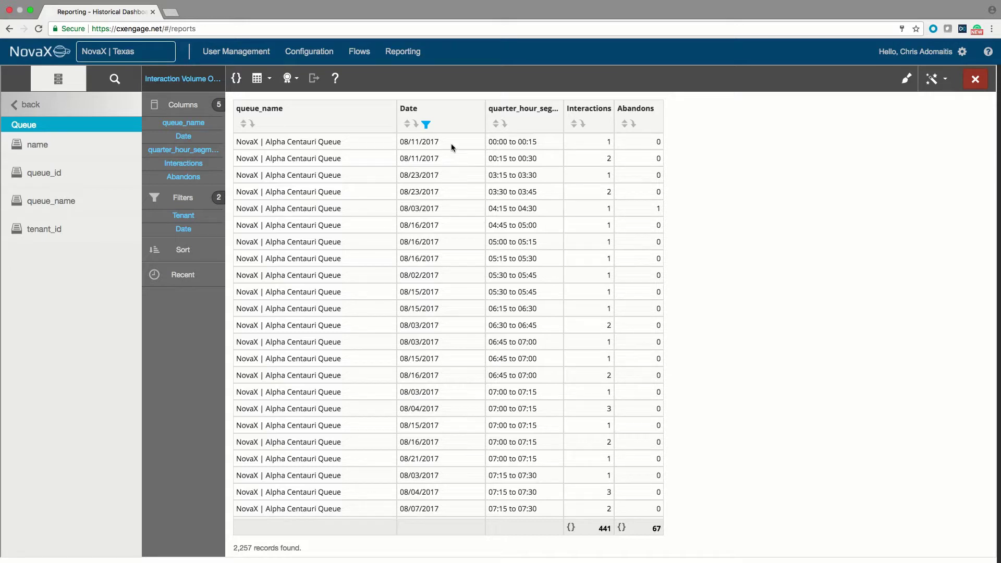
left_click(419, 126)
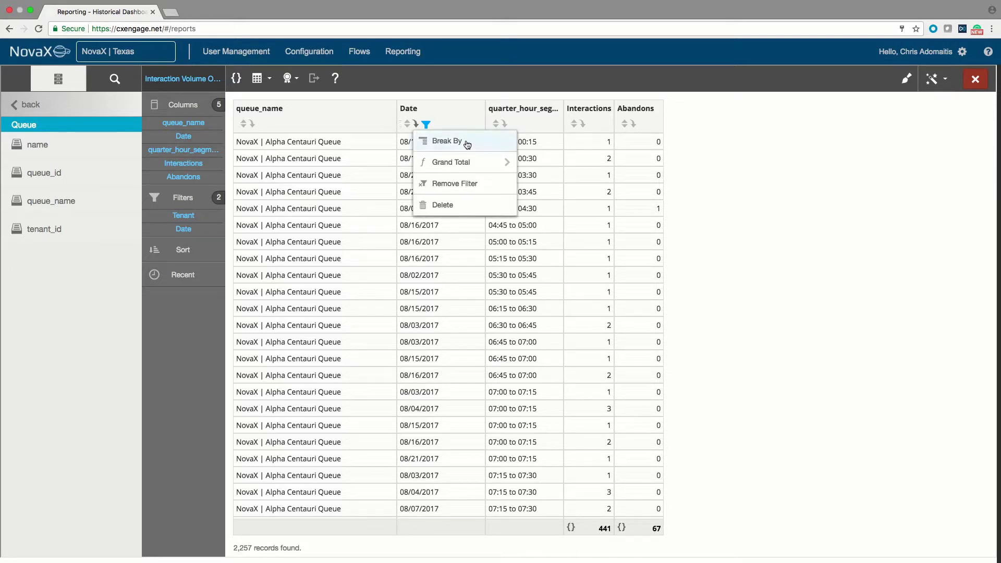
left_click(447, 141)
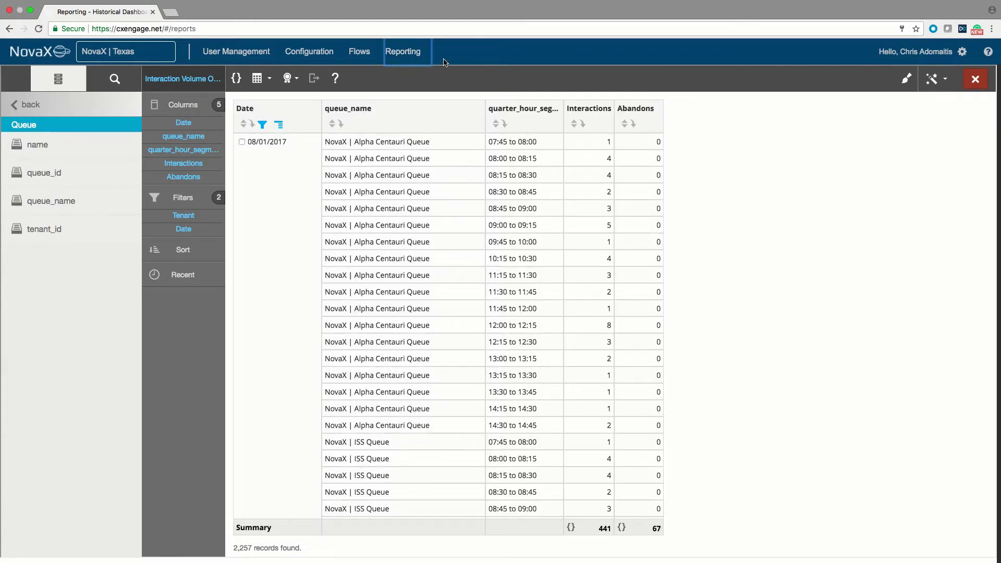
Go to Reporting > Realtime Dashboards and open the Overview Dashboard's dashboard dropdown.
left_click(418, 61)
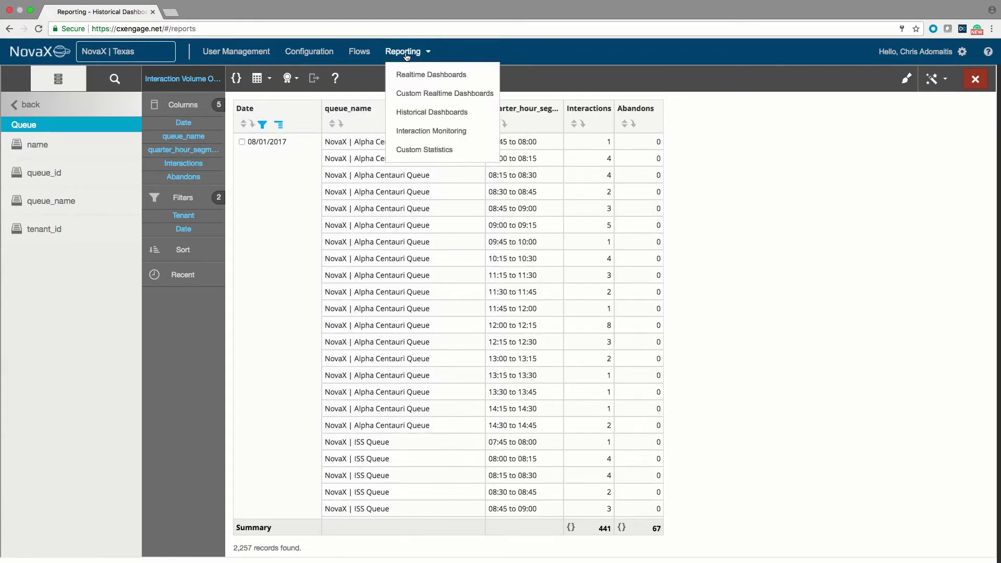
left_click(429, 75)
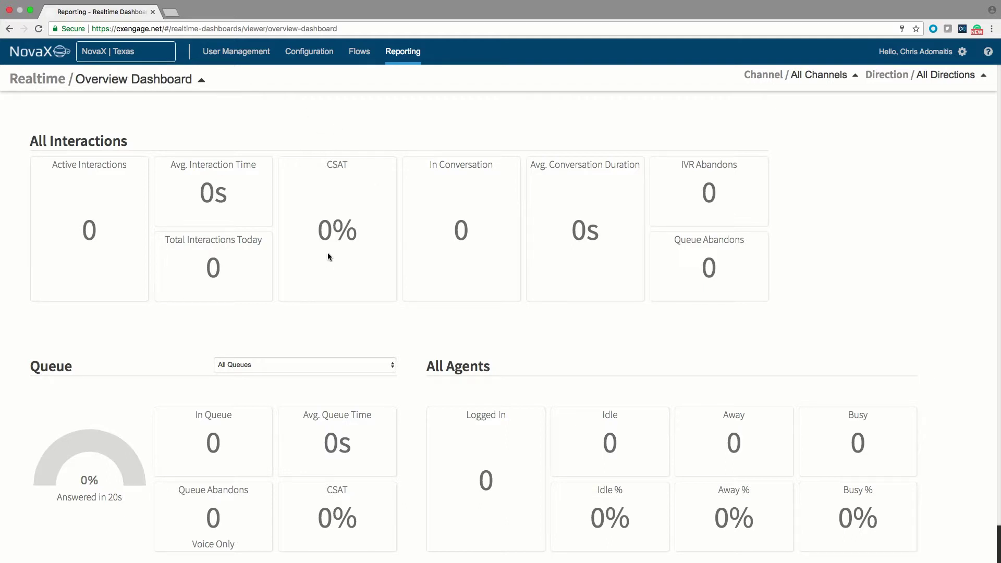
scroll(255, 234, "down", 1)
scroll(253, 229, "up", 1)
left_click(182, 85)
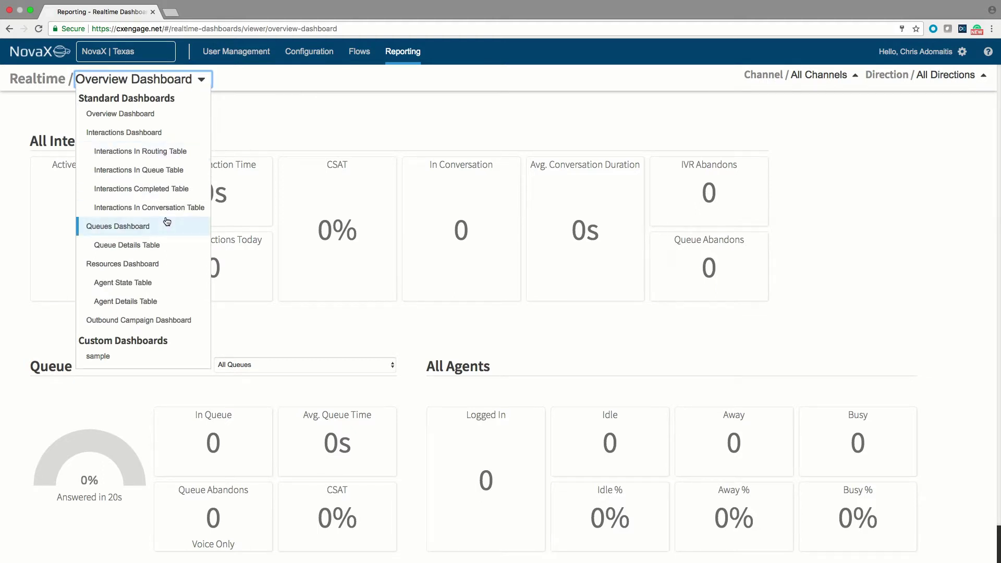
Switch to Interactions In Queue Table, filtered to the NovaX | Pre-Flight Training queue.
left_click(168, 166)
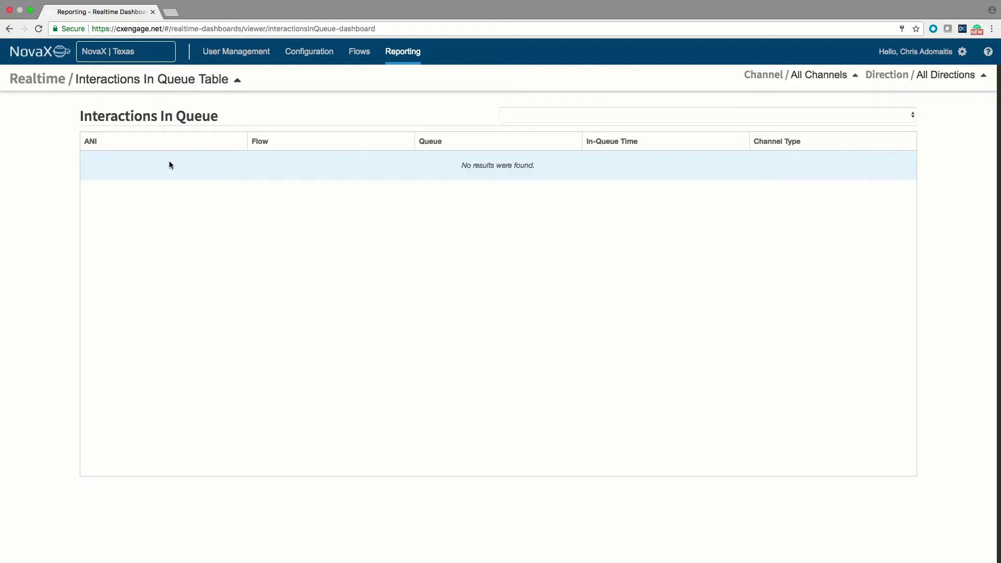
left_click(583, 116)
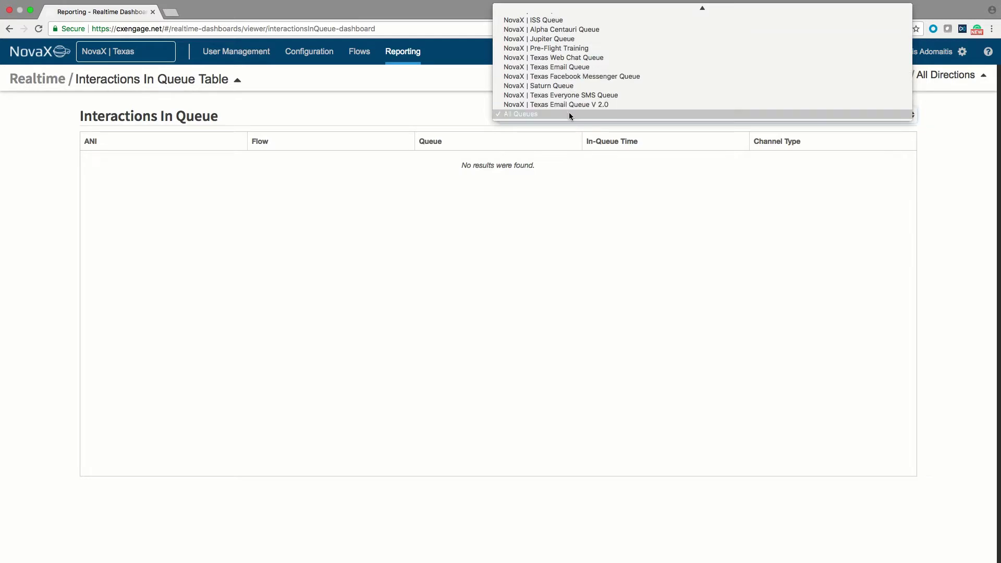
left_click(572, 47)
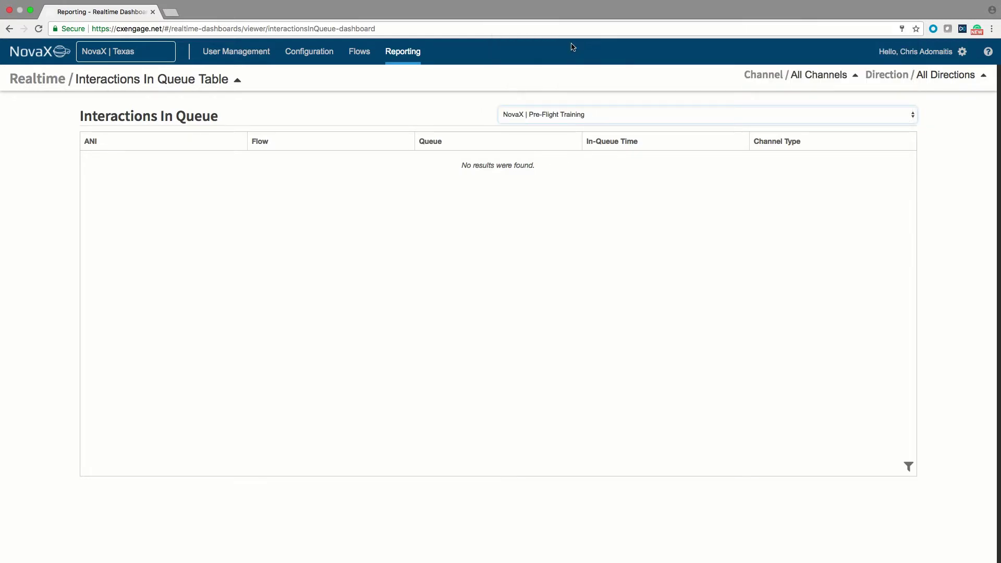
mouse_move(414, 54)
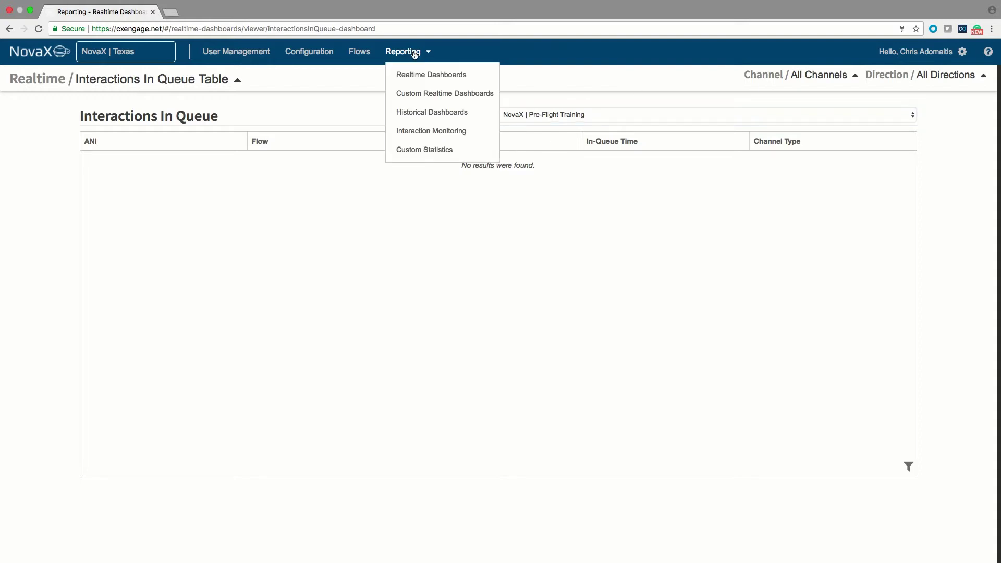
Cancel the New Dashboard form and open Untitled Dashboard 3 from the custom dashboards list.
left_click(416, 99)
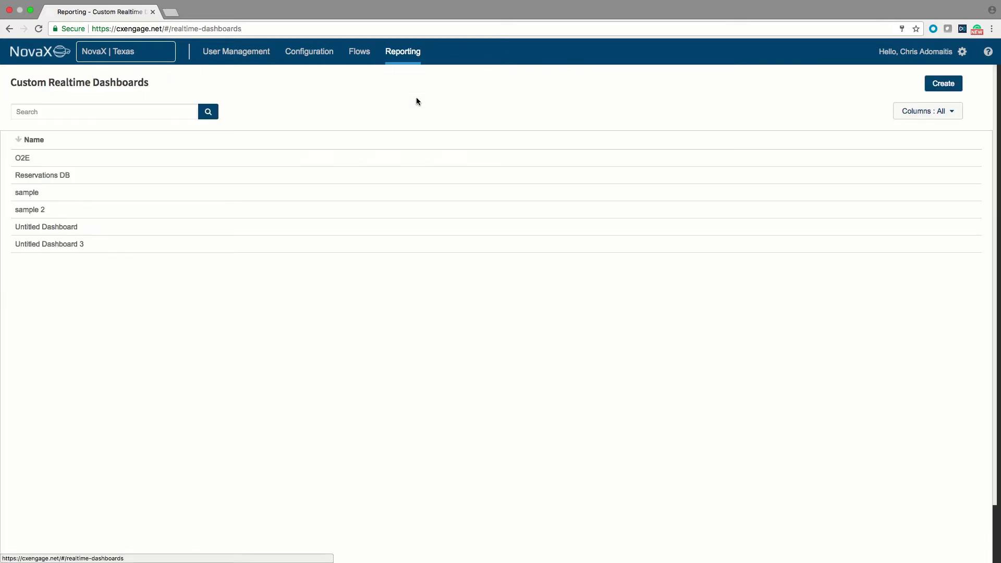
left_click(940, 82)
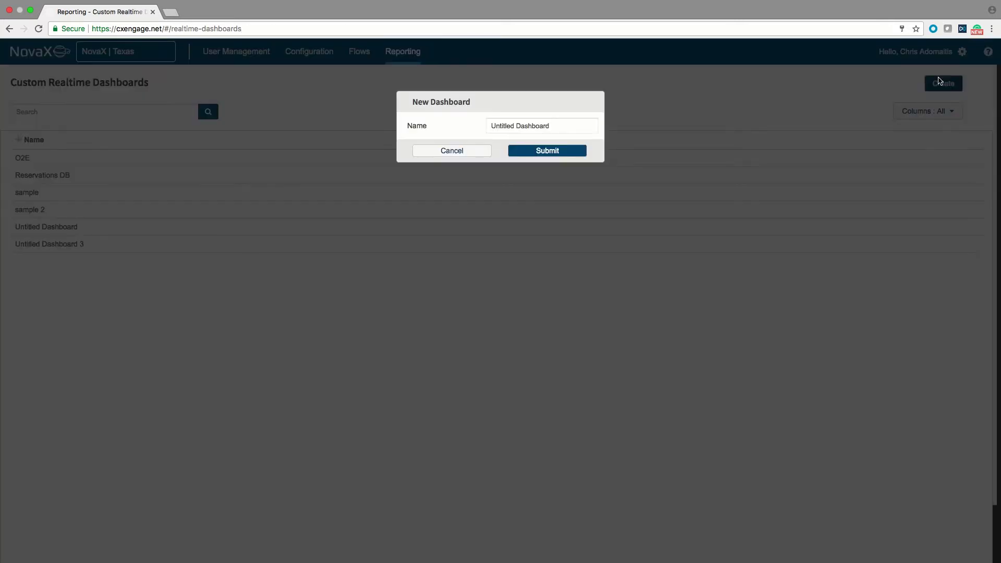
left_click(461, 159)
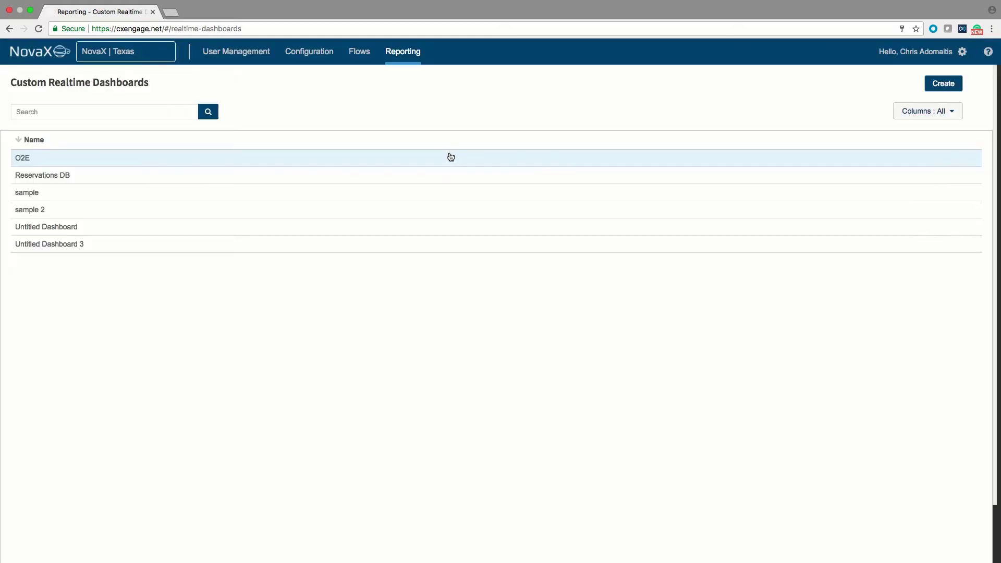
left_click(200, 246)
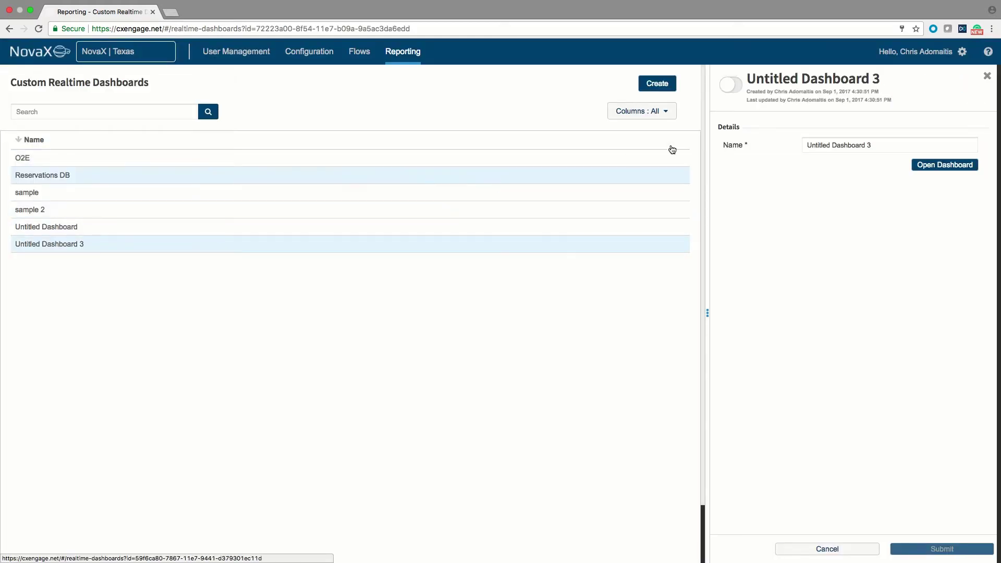
left_click(960, 166)
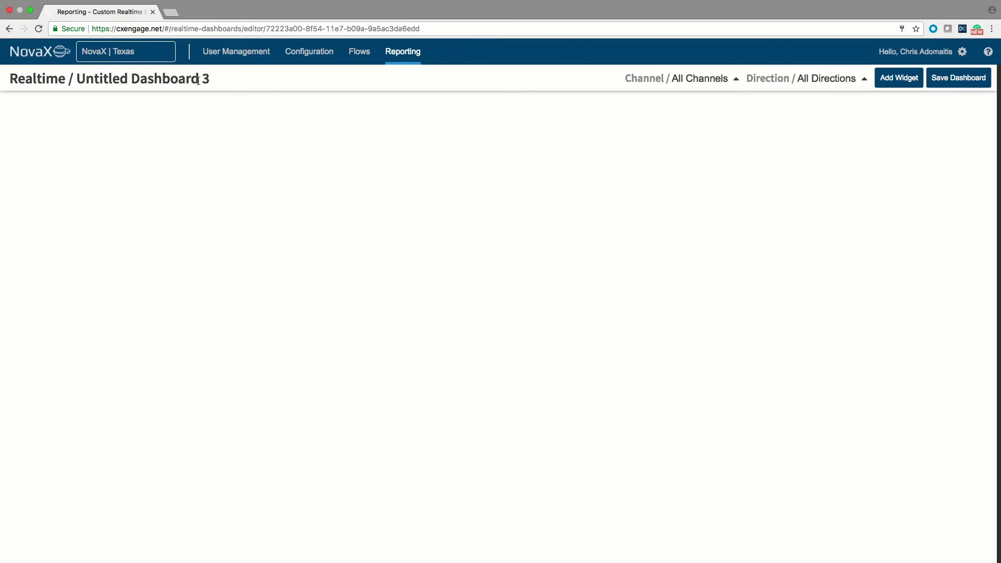
Add a Table widget with table type Queues showing the Queue Details table.
left_click(878, 77)
left_click(942, 104)
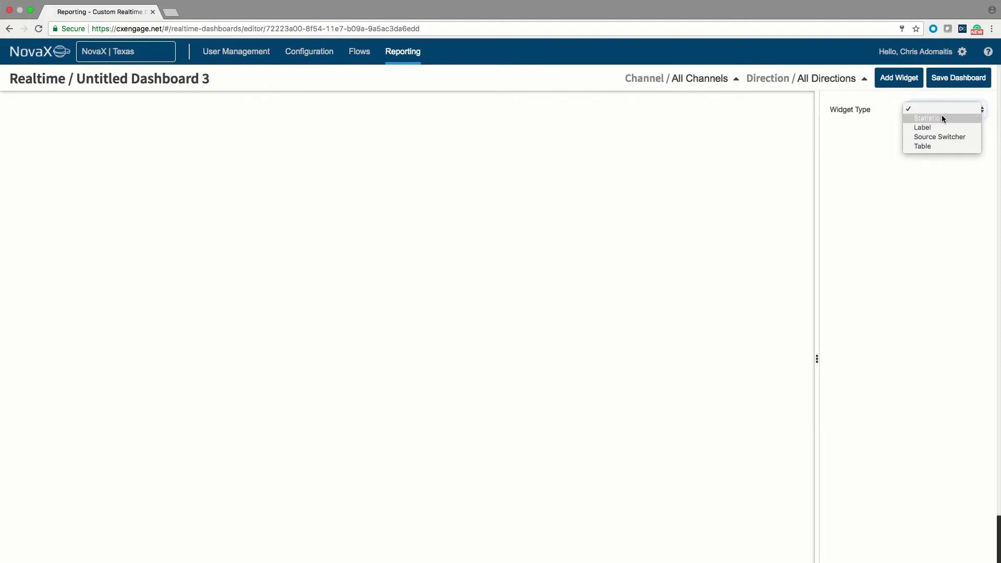
left_click(940, 146)
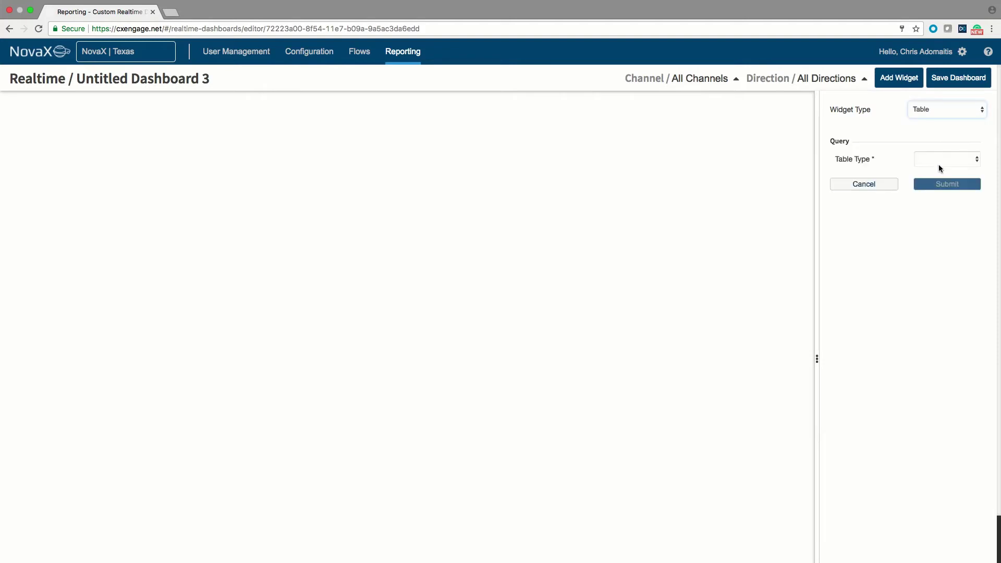
left_click(929, 160)
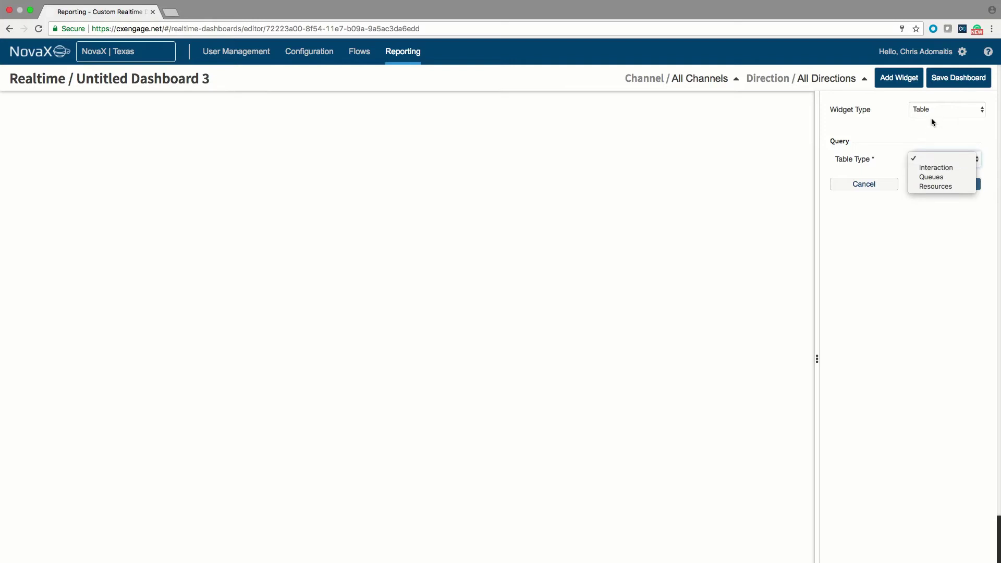
left_click(934, 177)
left_click(934, 181)
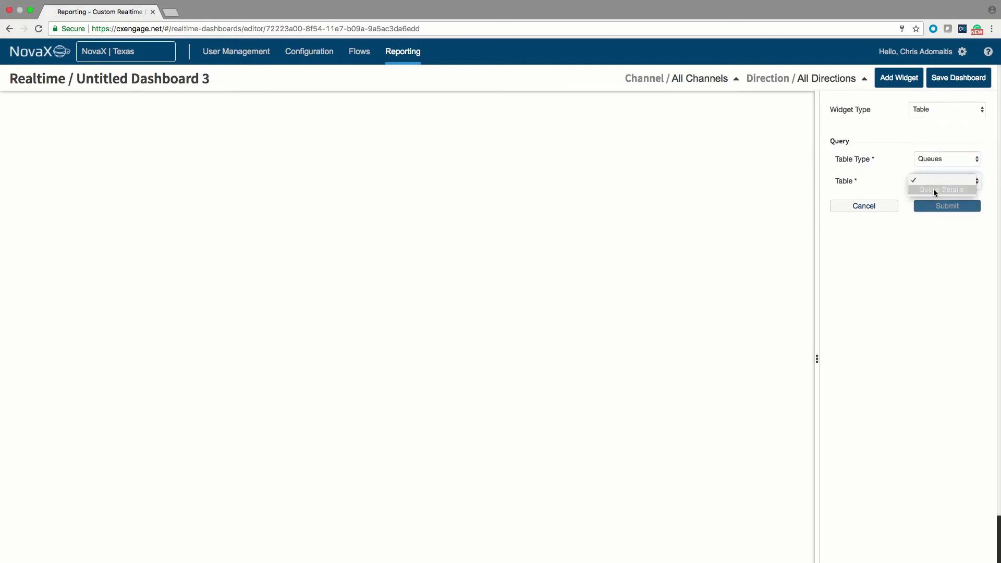
left_click(933, 189)
left_click(941, 207)
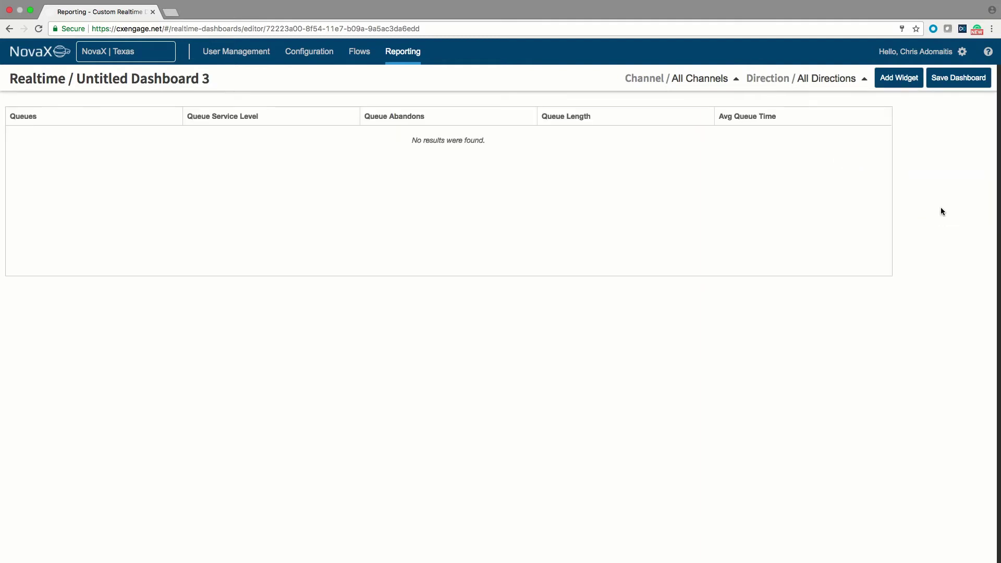
Add a second Table widget with table type Interaction showing the Interactions in Queue table.
left_click(904, 79)
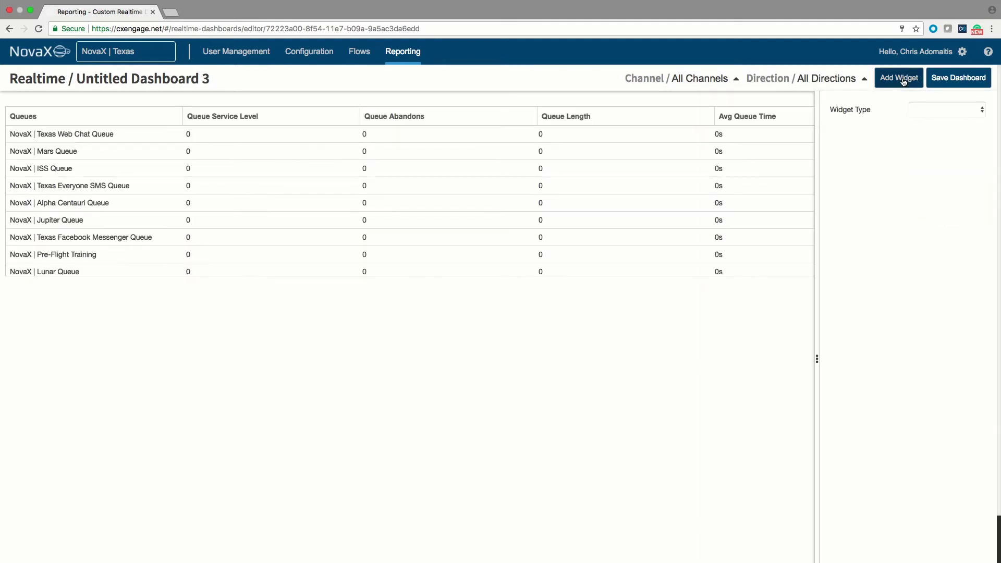
left_click(935, 109)
left_click(932, 148)
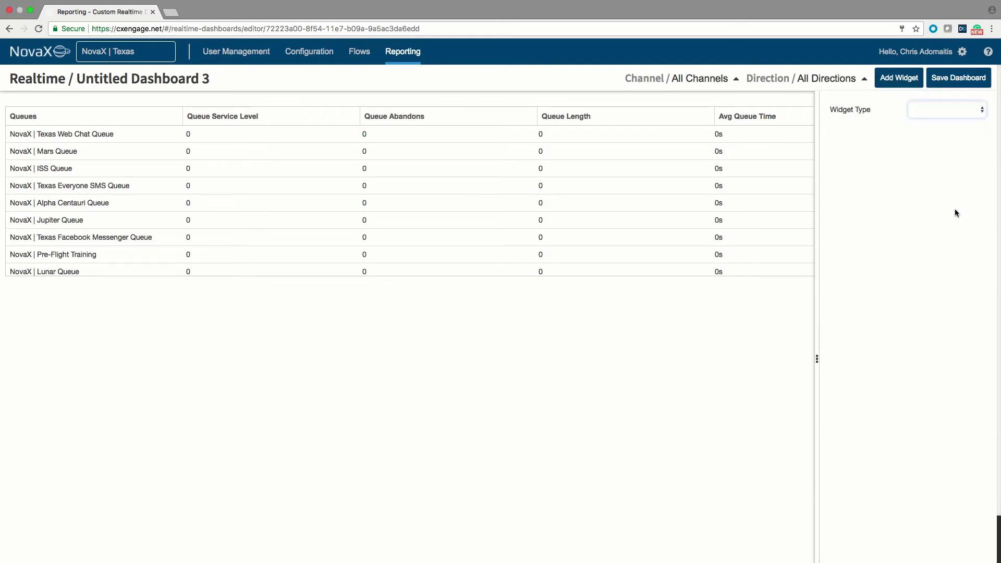
left_click(947, 156)
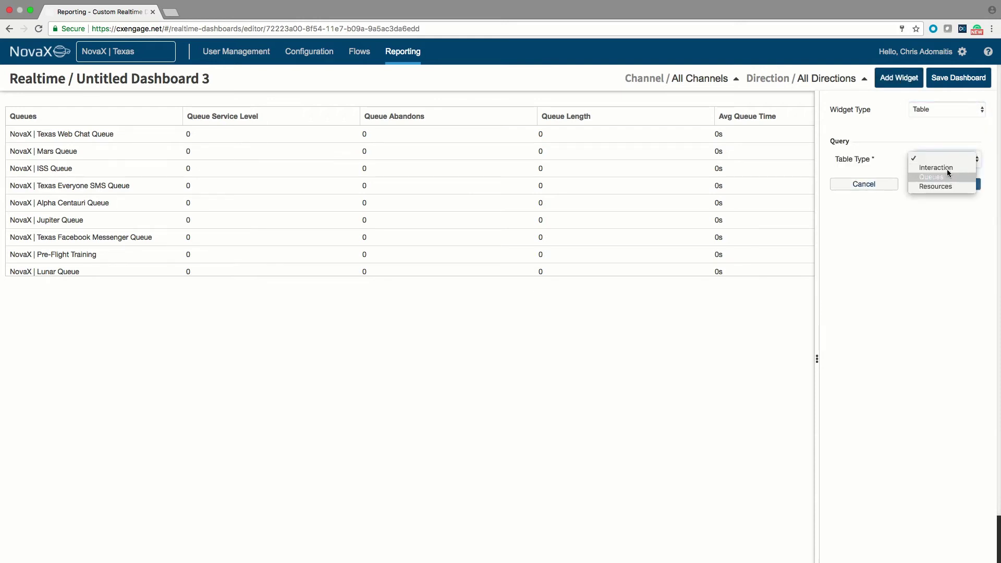
left_click(947, 168)
left_click(947, 177)
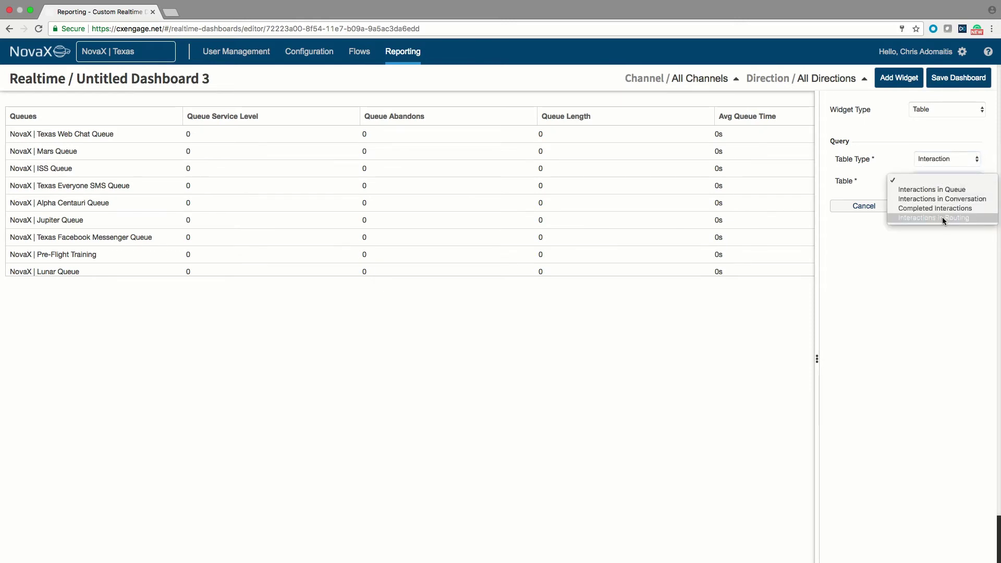
left_click(944, 189)
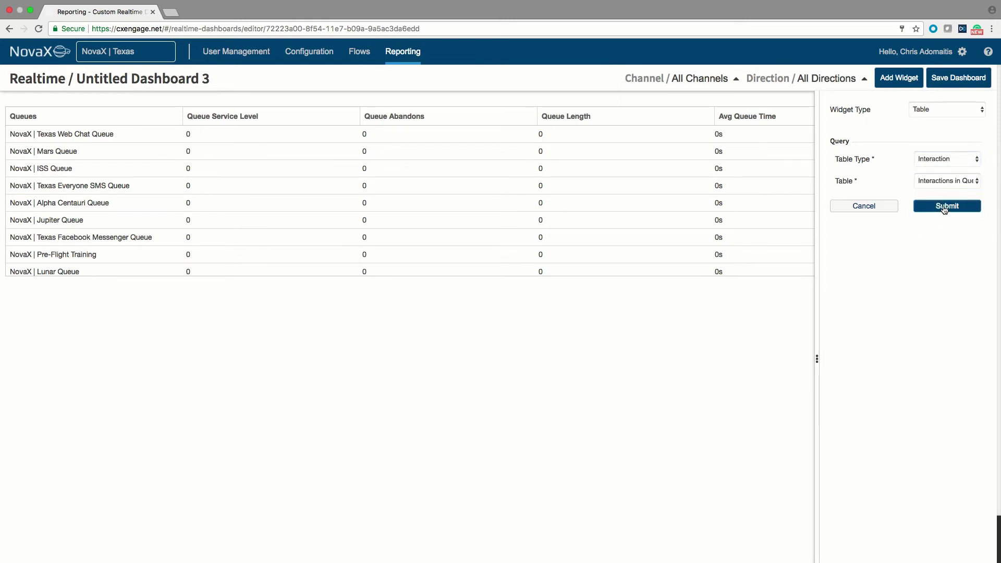
left_click(946, 205)
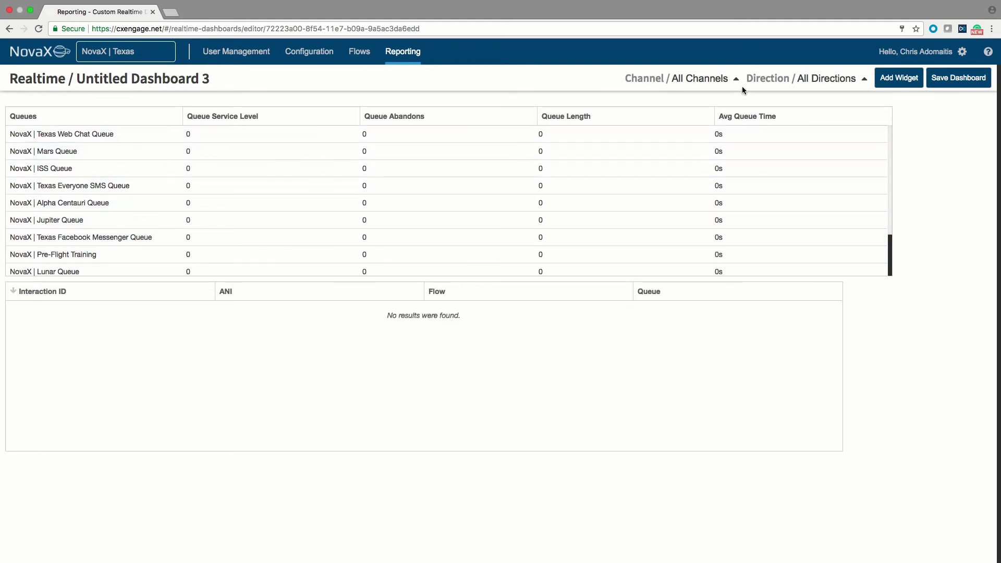
left_click(899, 78)
left_click(945, 110)
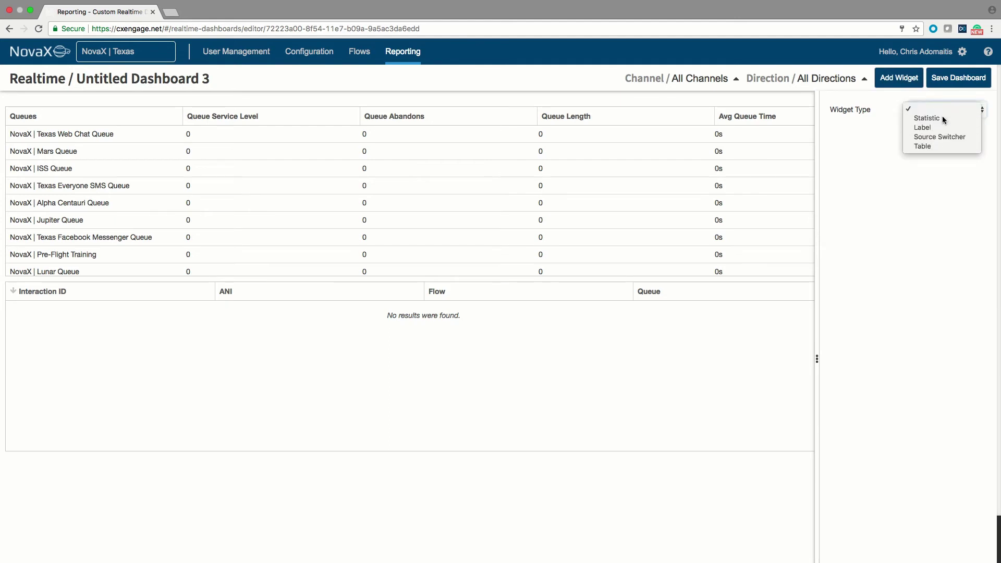
left_click(943, 117)
left_click(941, 158)
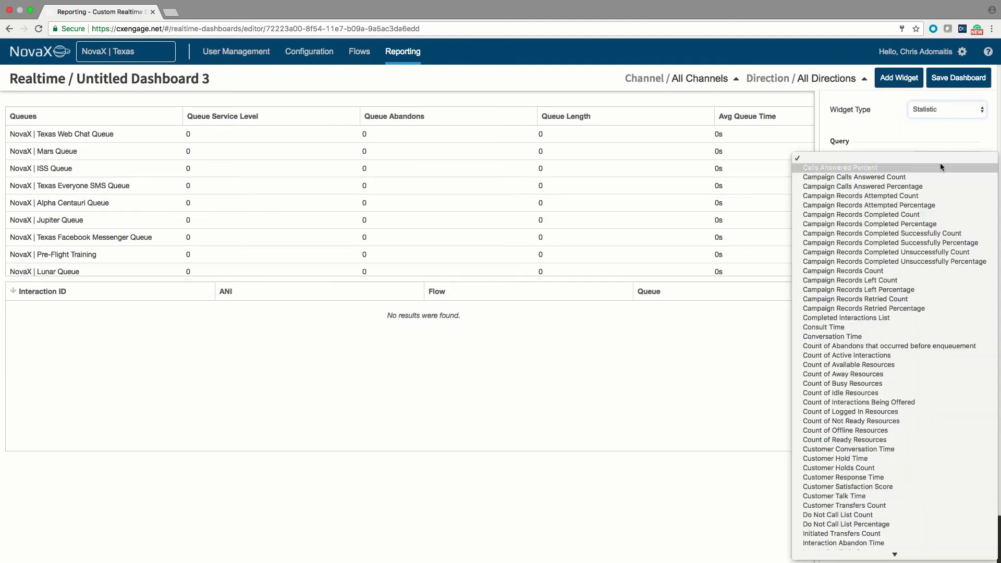
left_click(912, 355)
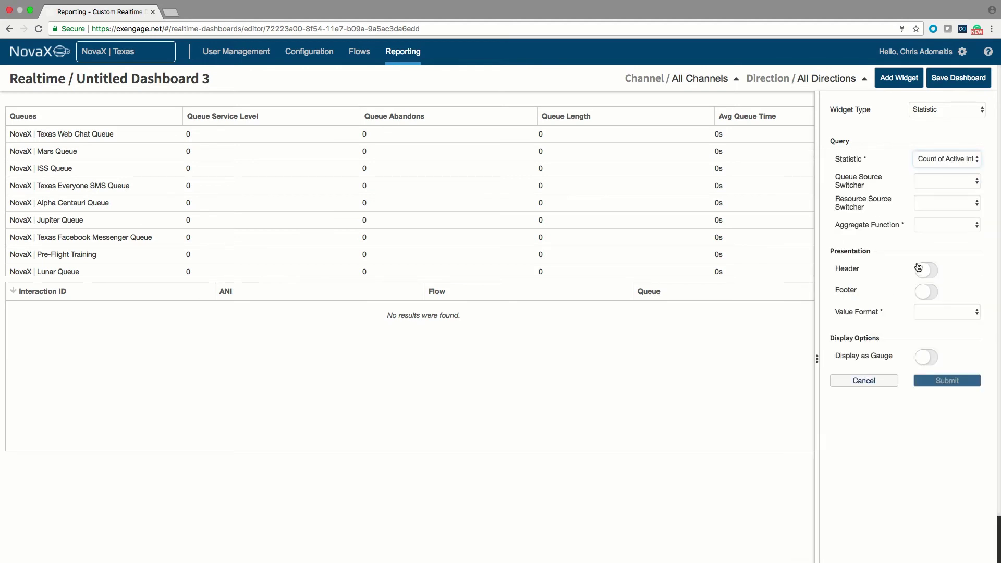
left_click(931, 180)
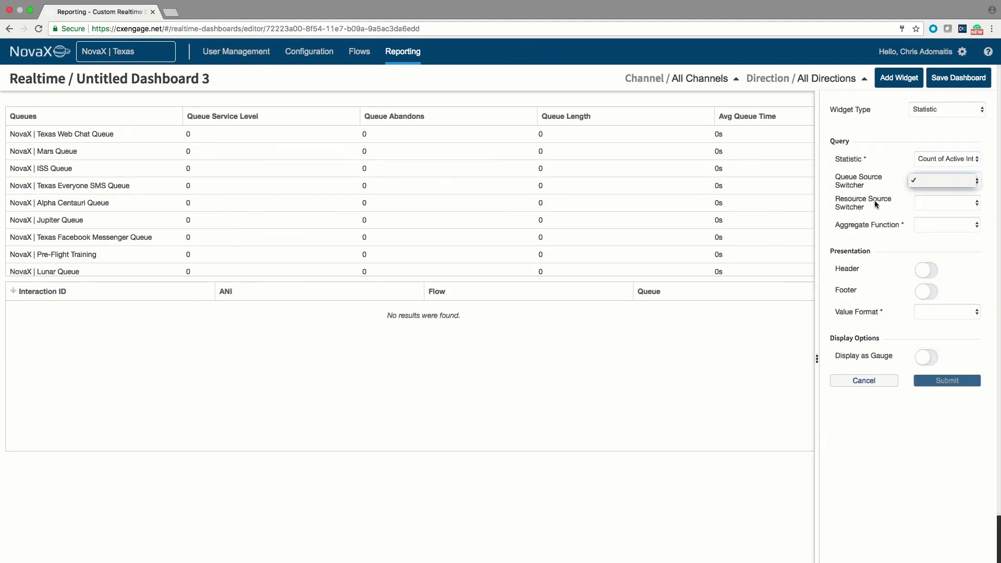
left_click(906, 211)
left_click(924, 205)
left_click(896, 229)
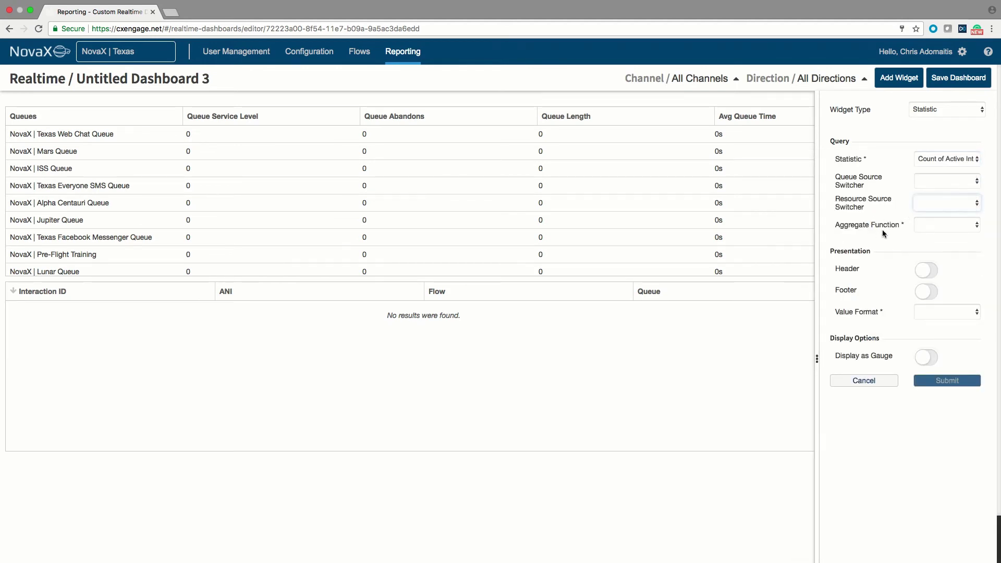
left_click(940, 225)
left_click(890, 230)
left_click(873, 385)
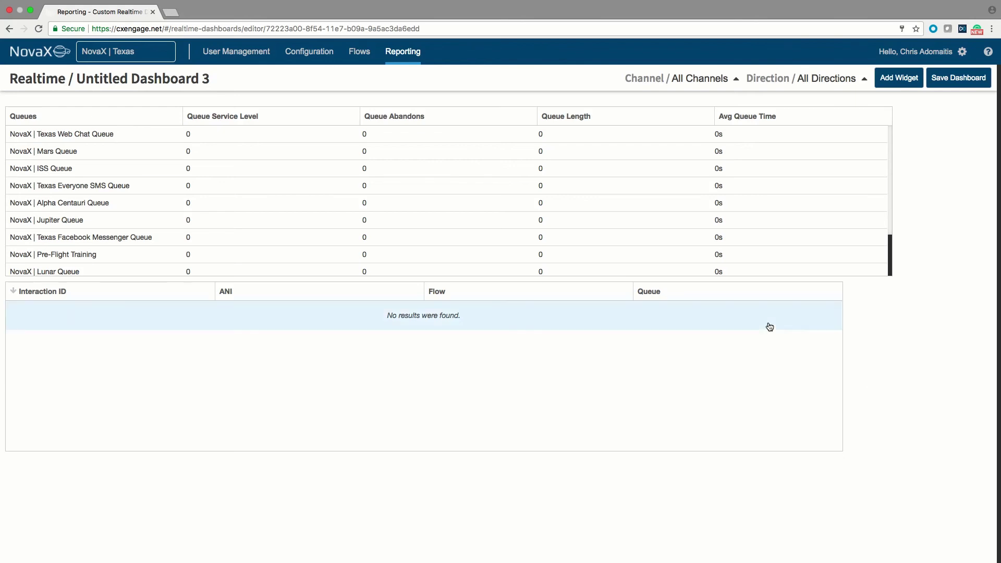
Save Untitled Dashboard 3, then go to Reporting > Custom Realtime Dashboards.
mouse_move(384, 63)
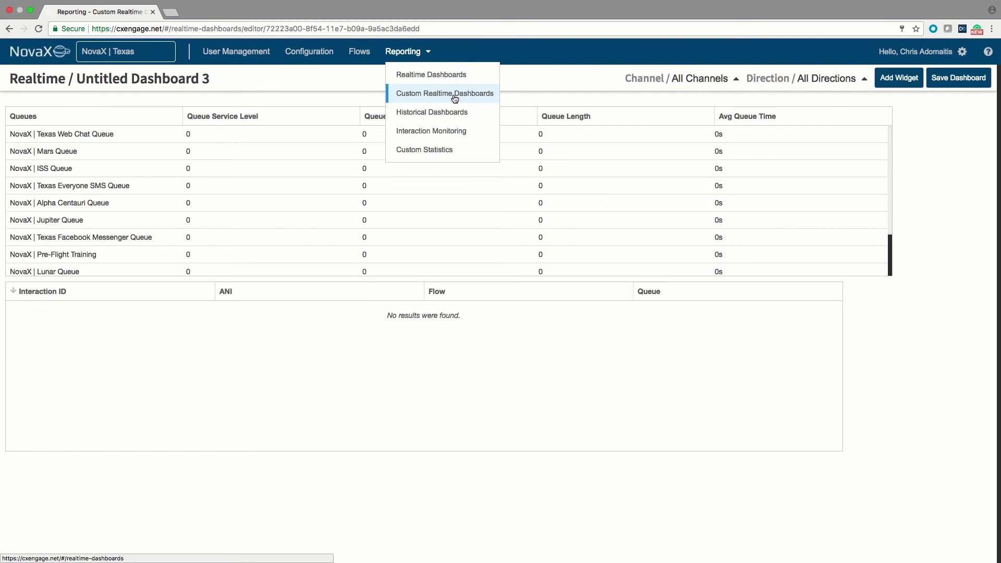
left_click(968, 81)
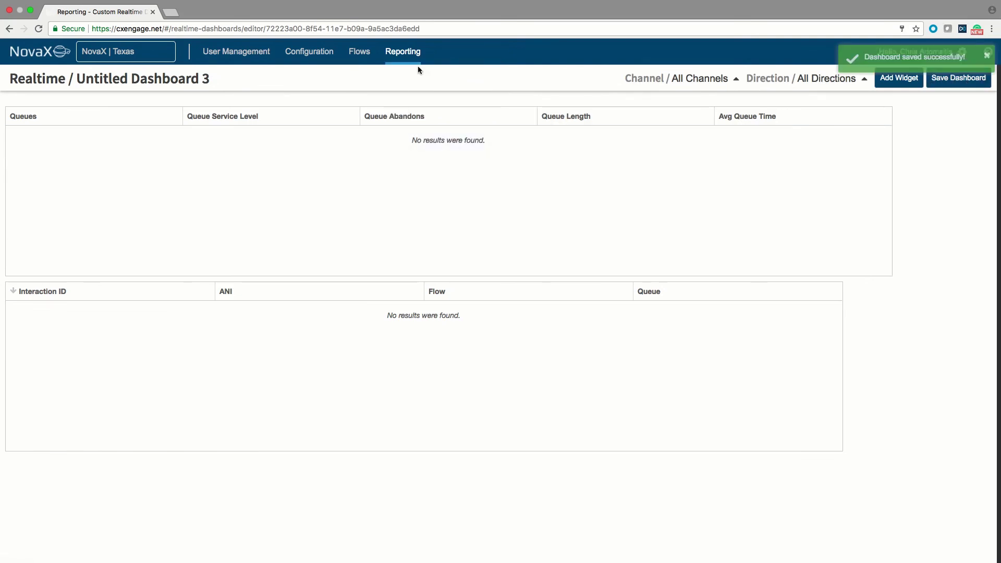
mouse_move(414, 66)
left_click(433, 99)
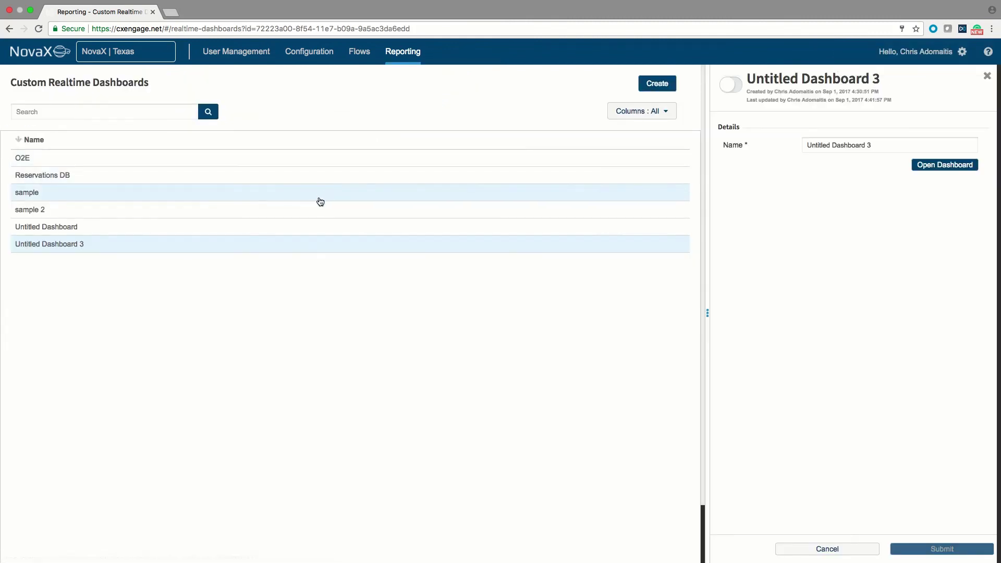